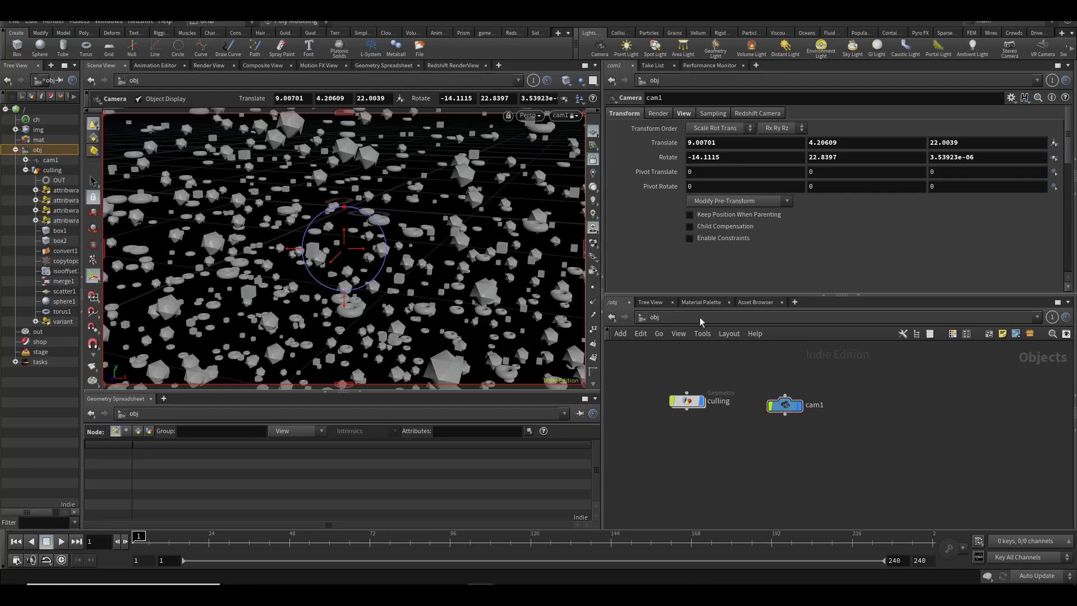
Unlock cam1 from the viewport navigation and save the scene.
click(594, 160)
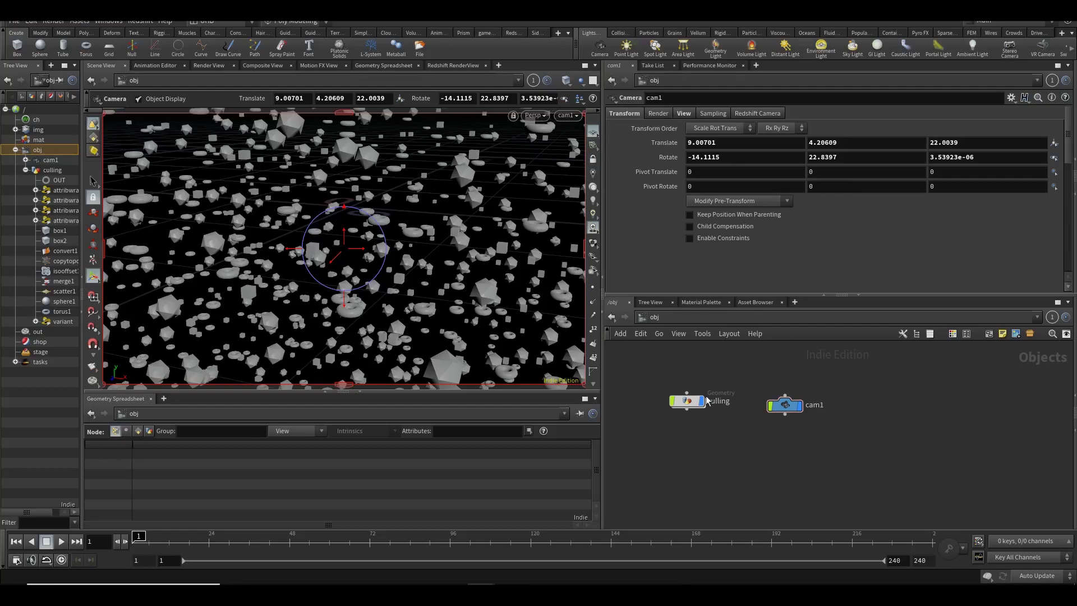
key(ctrl+s)
key(Escape)
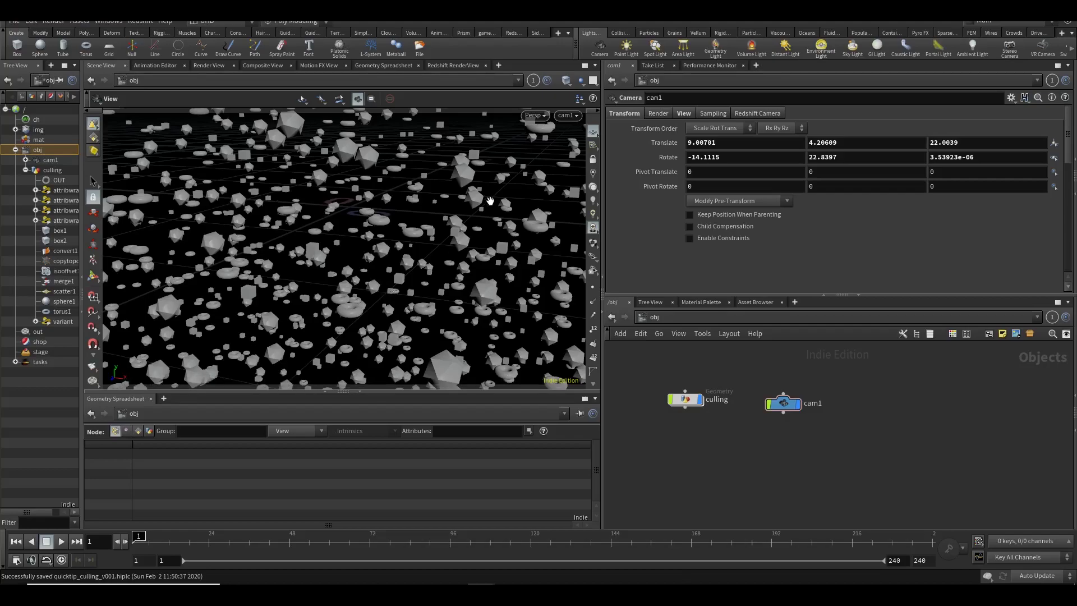
Inspect the scattered objects from outside the camera and return the viewport to cam1.
scroll(376, 287, down, 5)
drag(379, 284, 264, 248)
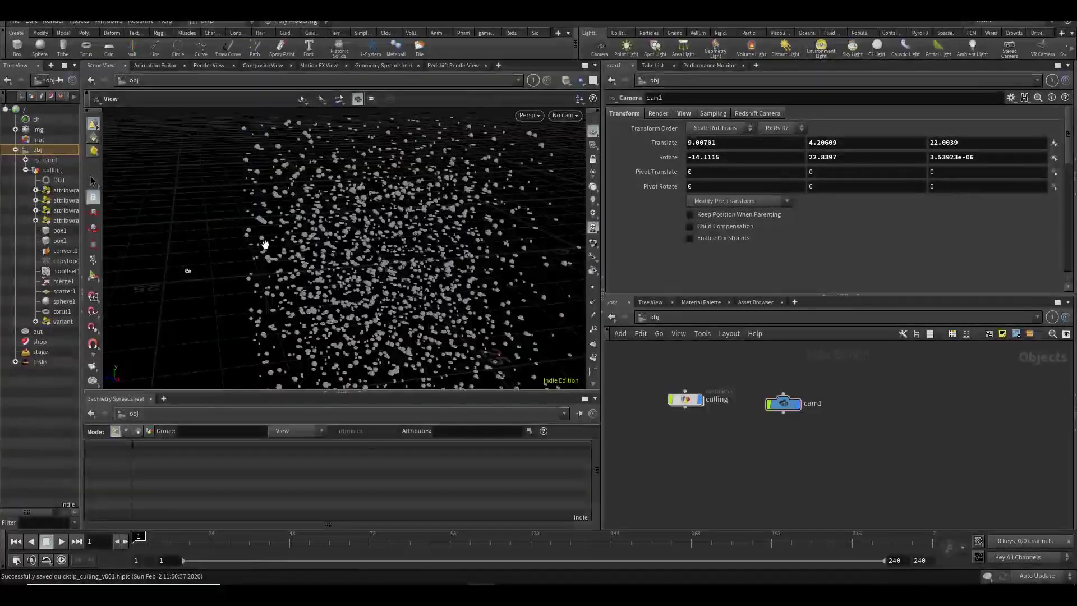
drag(419, 301, 250, 270)
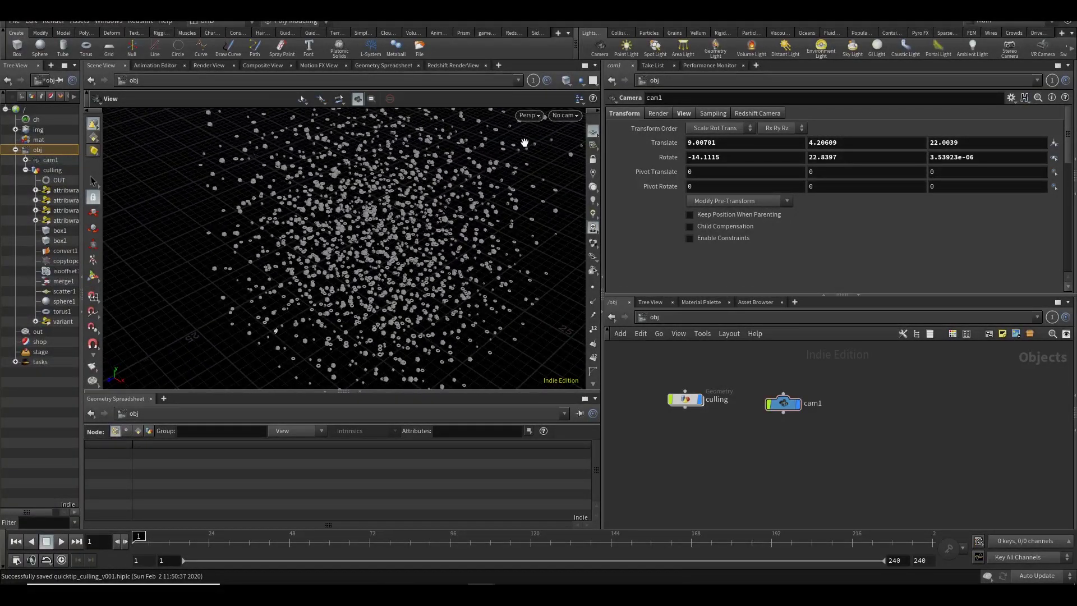
click(560, 118)
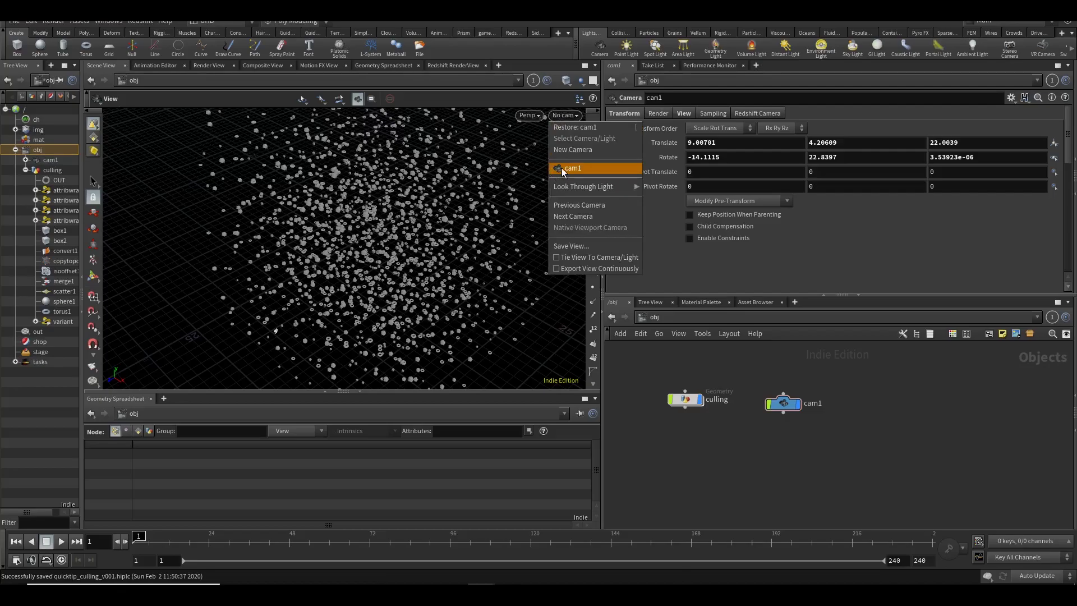
click(562, 169)
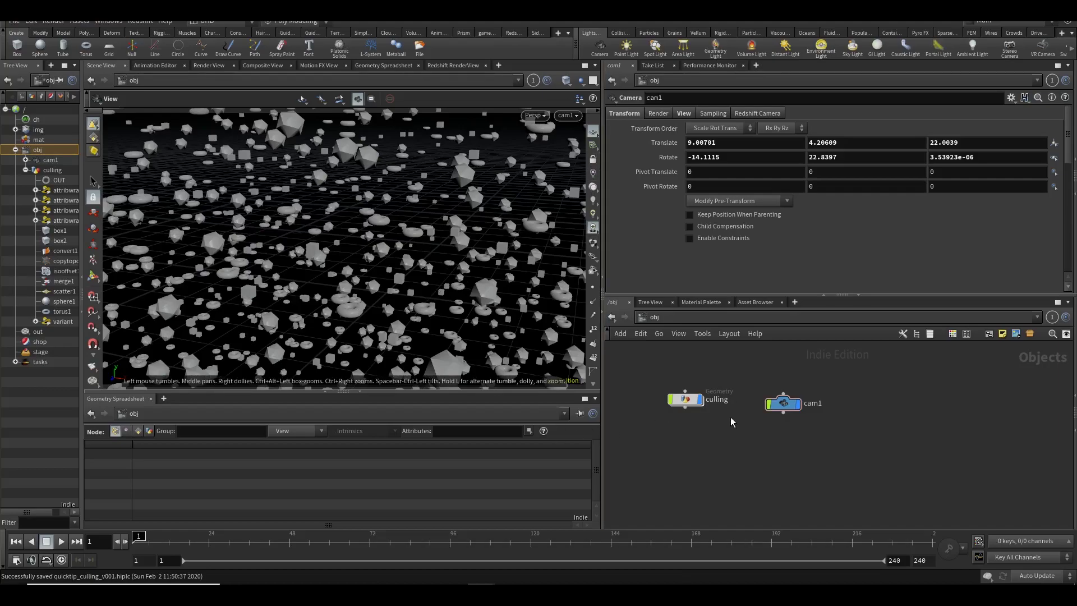
Enter the culling geometry network, enlarge the network editor and move the OUT null farther below copytopoints1.
double_click(686, 401)
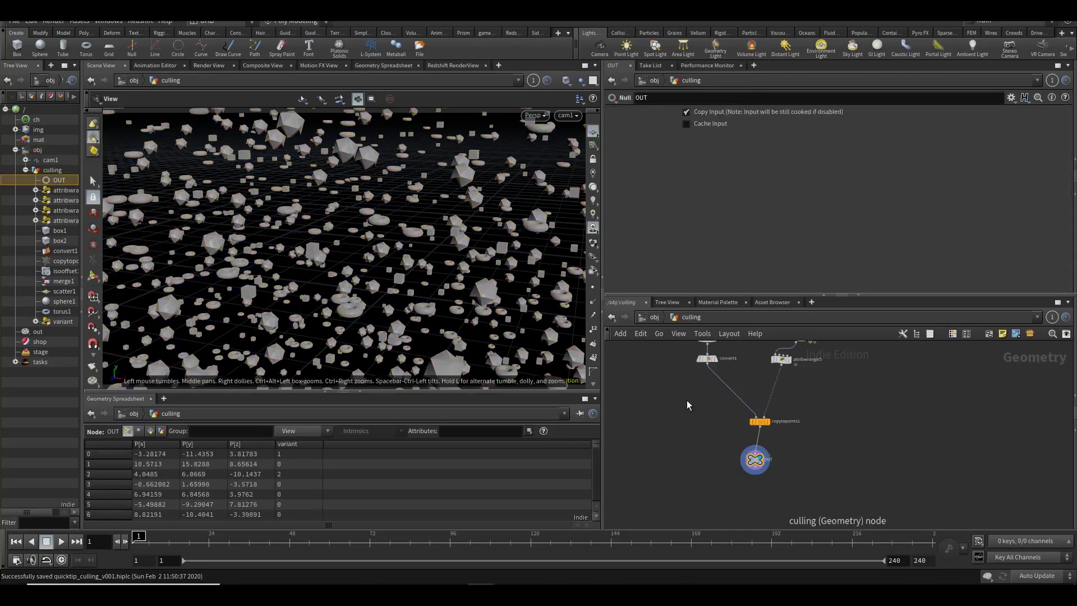
click(834, 448)
middle_drag(834, 447, 838, 393)
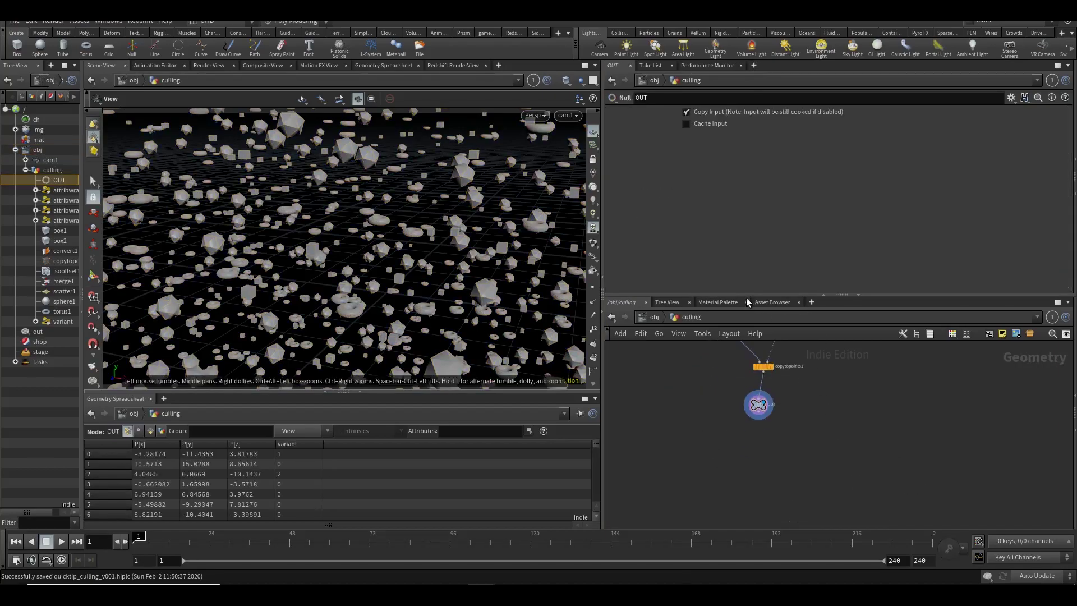
drag(744, 295, 744, 245)
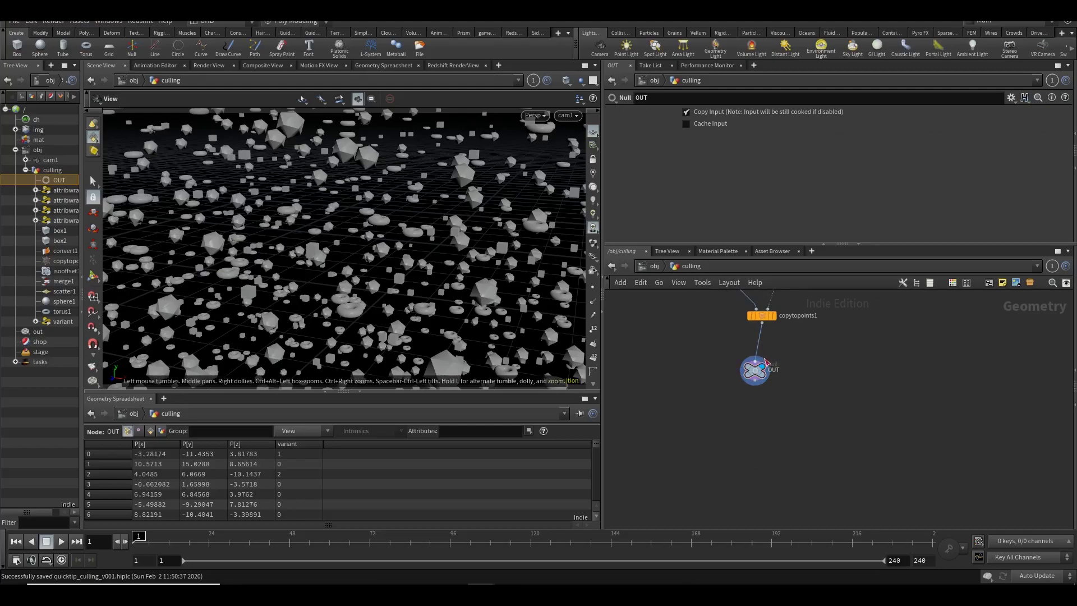
drag(755, 379, 764, 417)
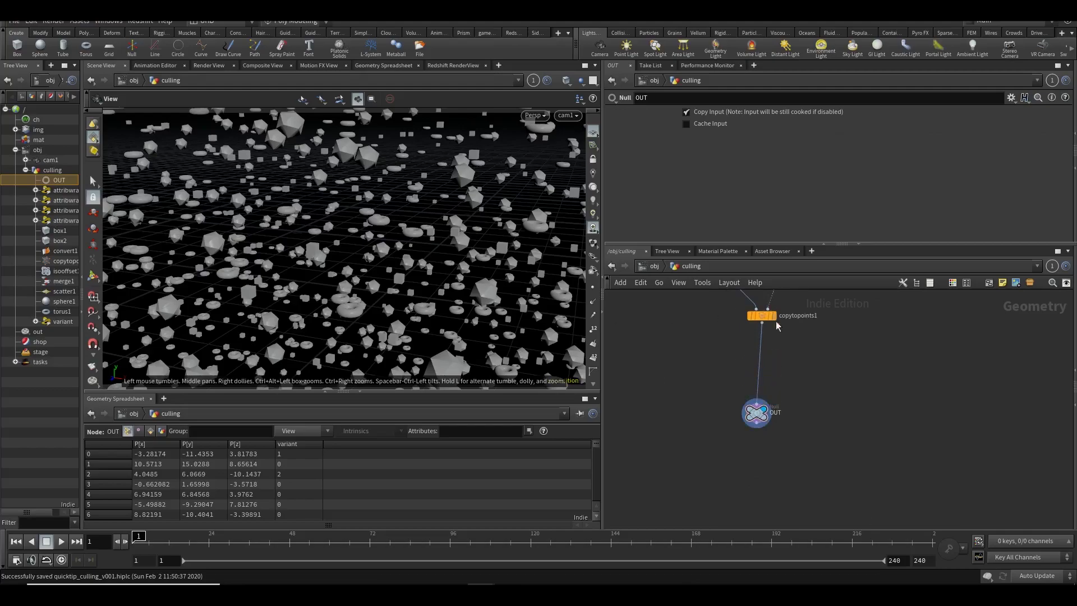
Insert a UV Texture node between copytopoints1 and the OUT null.
middle_drag(818, 405, 779, 416)
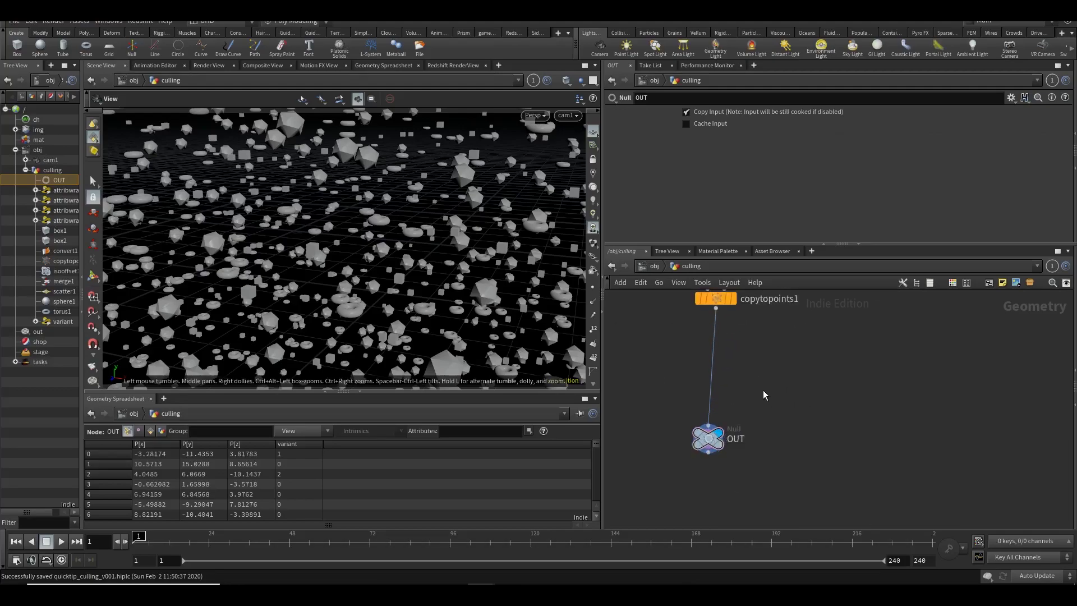
scroll(752, 373, up, 2)
scroll(803, 351, down, 4)
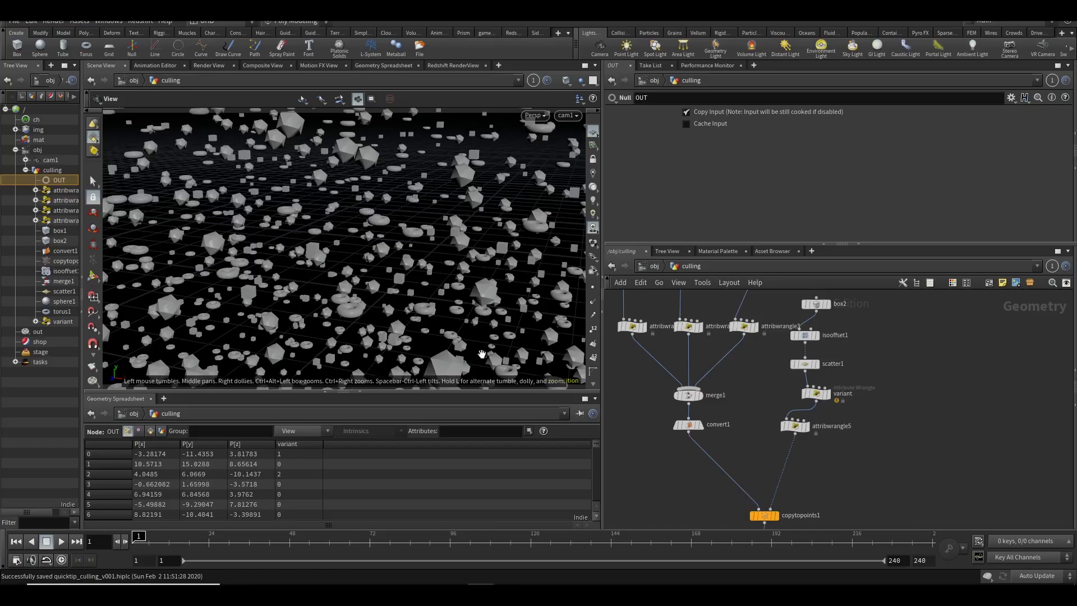
middle_drag(817, 463, 817, 388)
scroll(784, 450, up, 3)
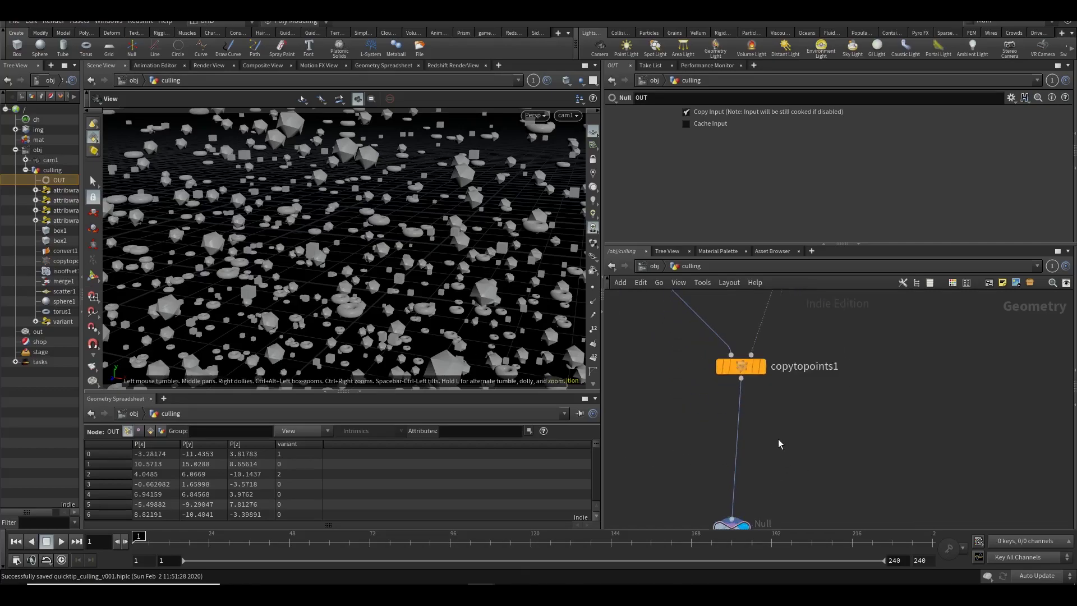
key(Tab)
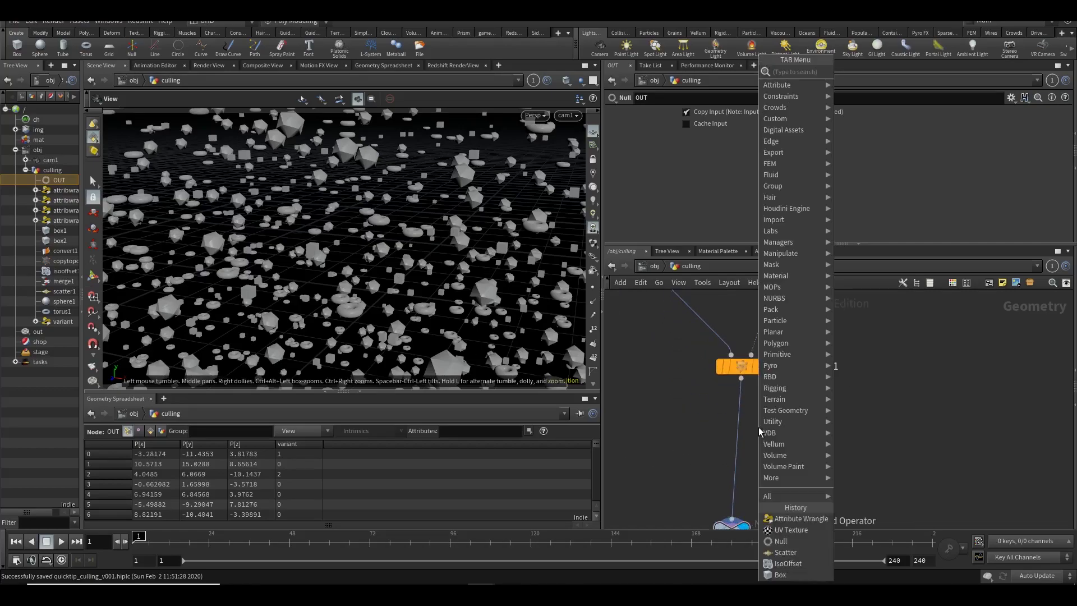
text(uvt)
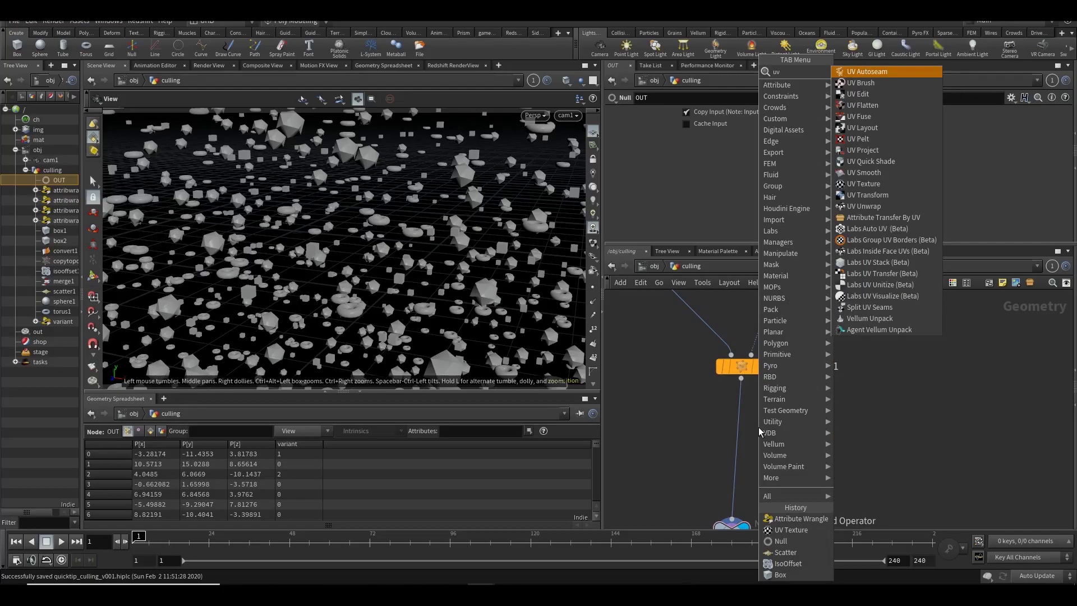
key(Return)
click(742, 424)
drag(748, 427, 749, 441)
Set uvtexture1's texture type to Perspective From Camera with /obj/cam1 as camera, and align the OUT null beneath it.
middle_drag(766, 463, 750, 384)
click(718, 142)
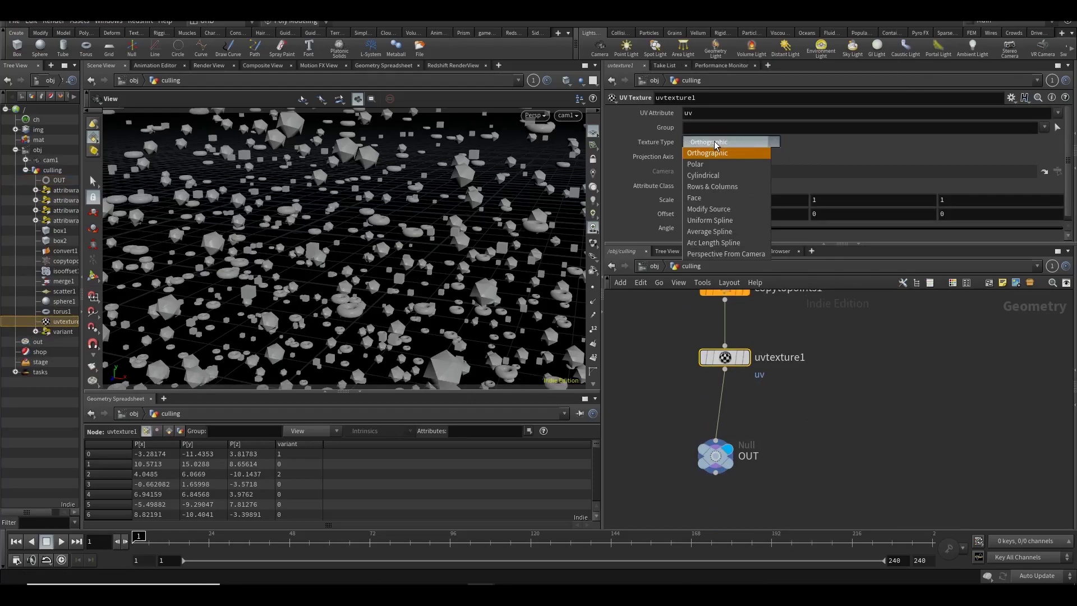
click(719, 254)
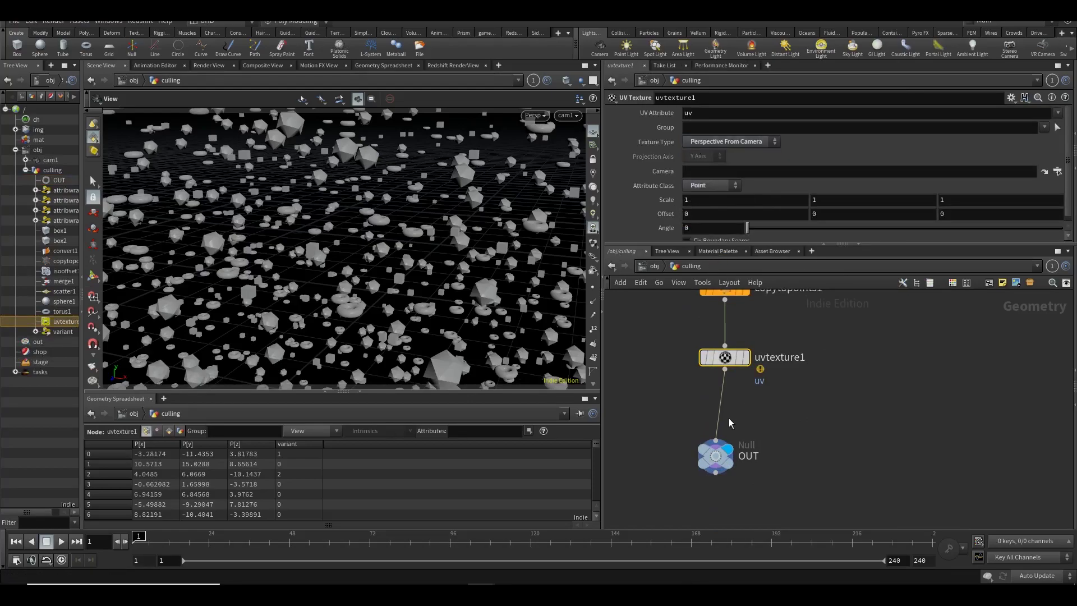
drag(716, 455, 726, 463)
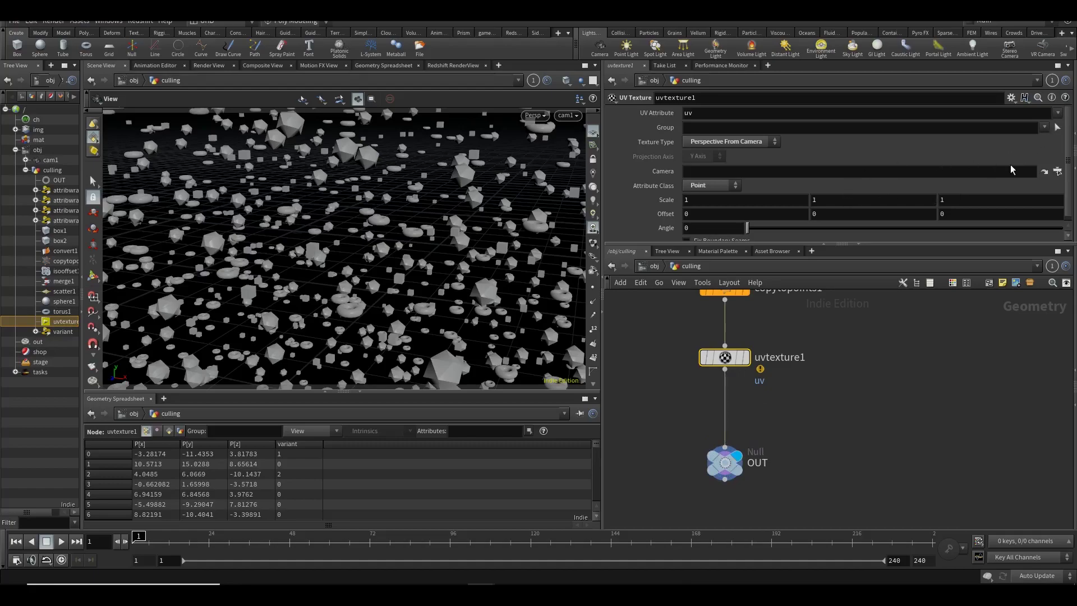
click(1057, 171)
double_click(988, 116)
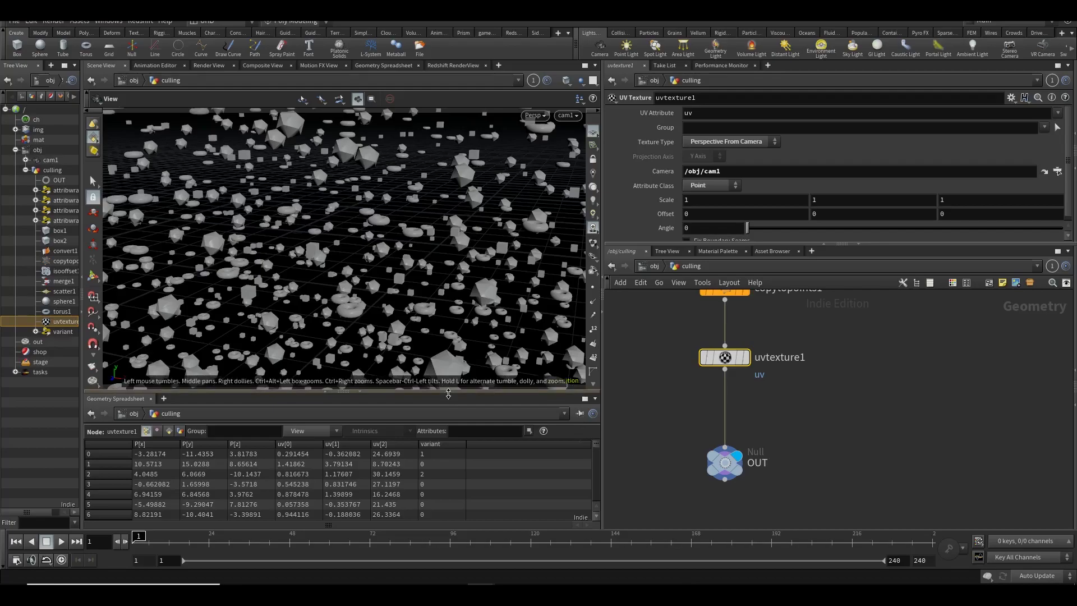
Enlarge the viewport and geometry spreadsheet area and sort the points by uv[0].
drag(448, 394, 448, 384)
drag(604, 401, 692, 410)
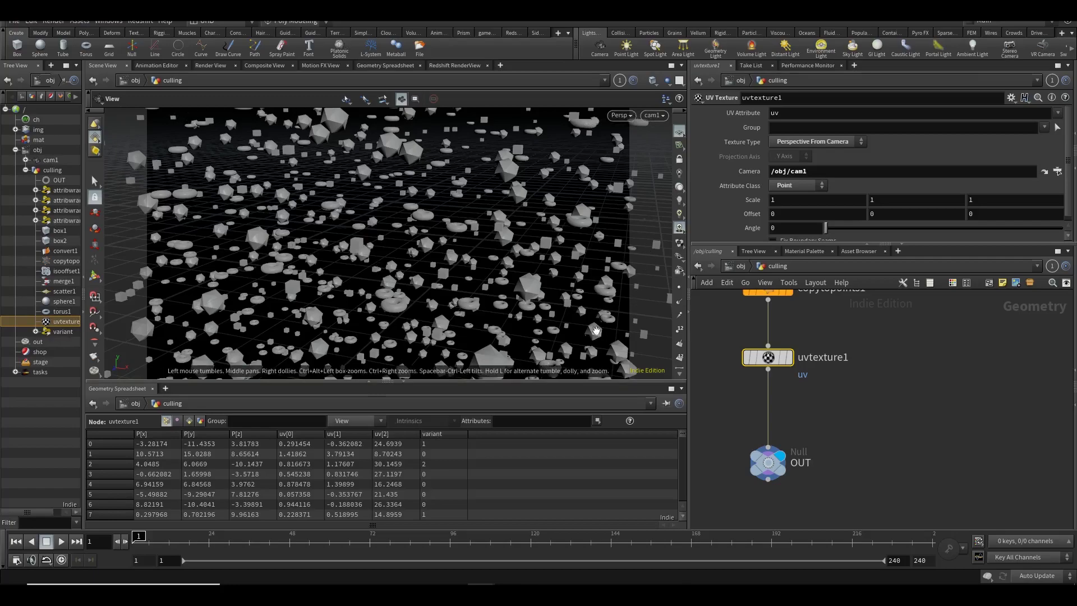
click(301, 434)
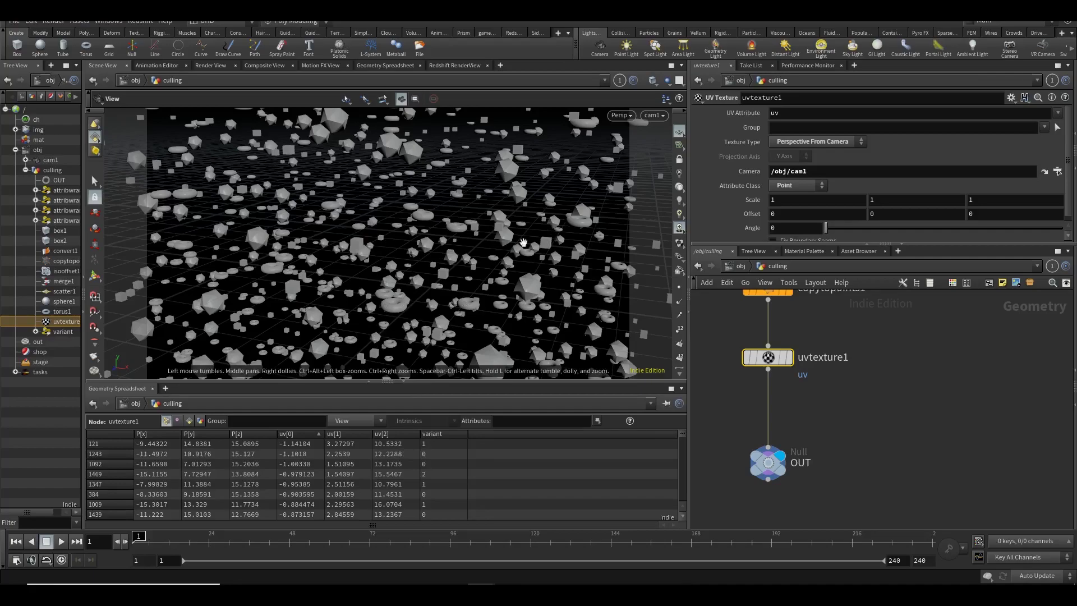
Hide the viewport's reference grid and move the OUT null farther below uvtexture1.
click(679, 131)
middle_drag(824, 377, 823, 364)
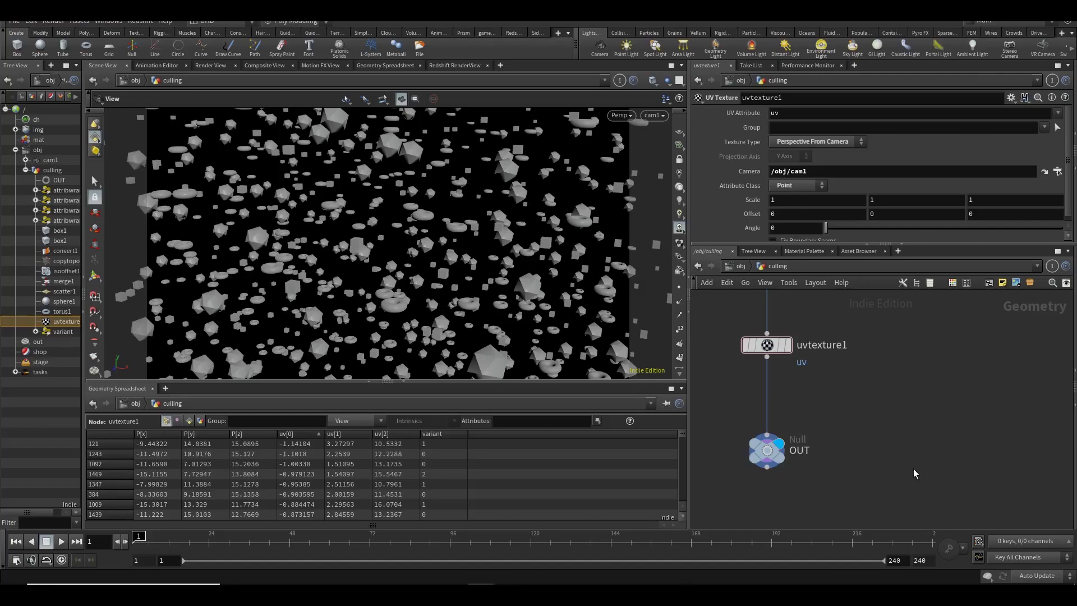
middle_drag(925, 384, 925, 399)
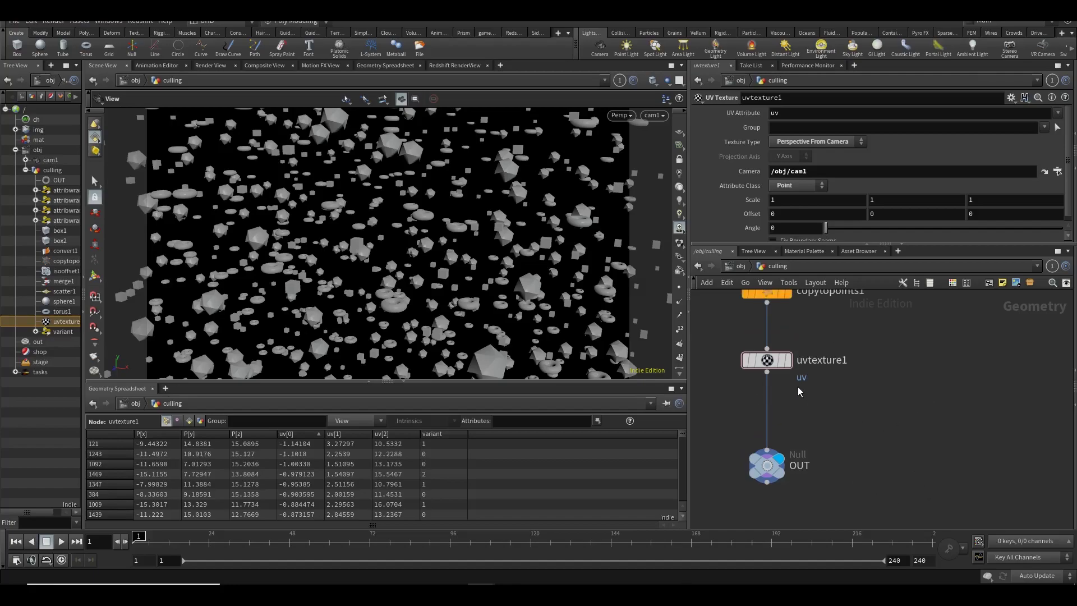
middle_drag(820, 420, 835, 390)
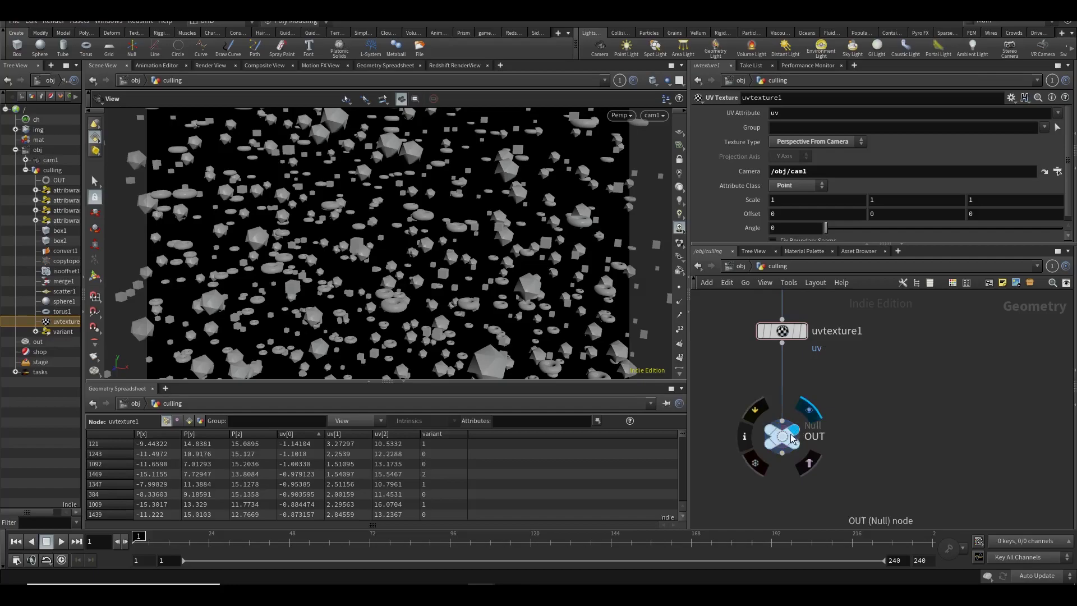
drag(786, 433, 785, 471)
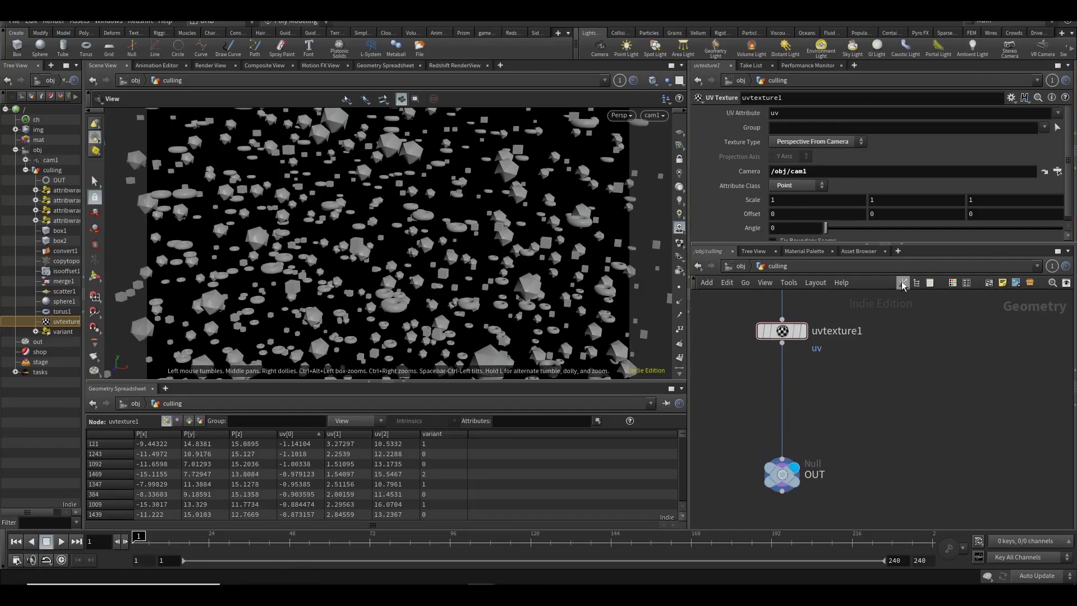
Insert an Attribute Wrangle node between uvtexture1 and the OUT null.
key(Tab)
mouse_move(948, 311)
text(aw)
click(903, 72)
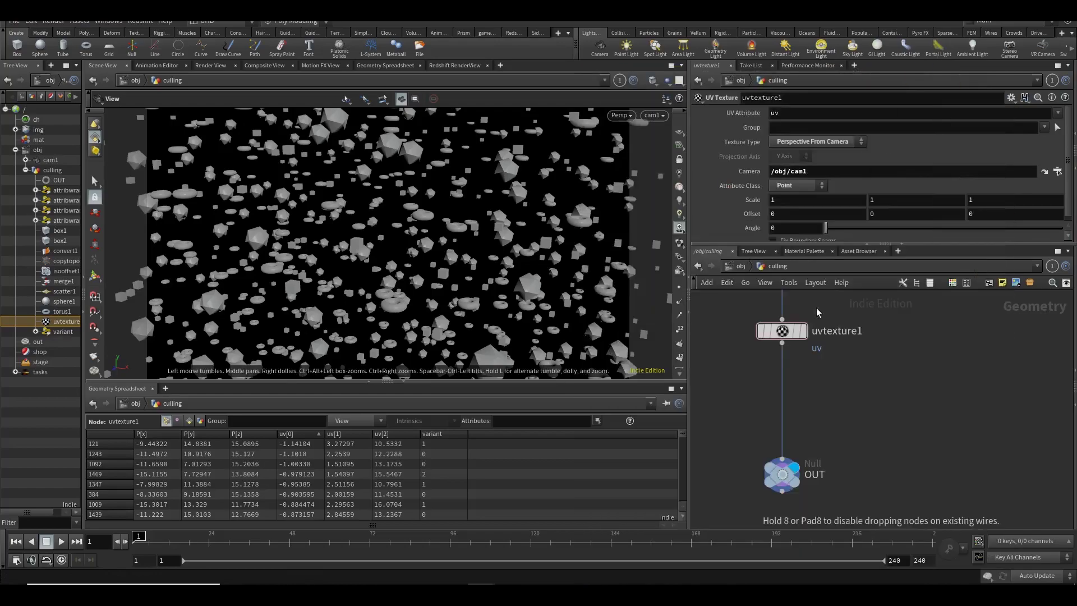
click(787, 386)
drag(787, 385, 780, 386)
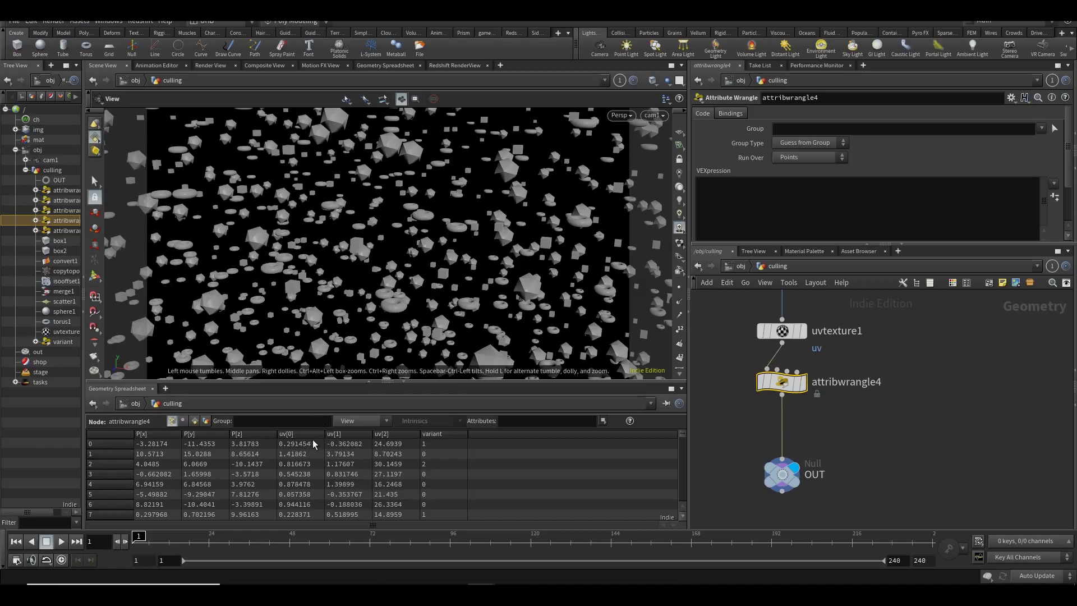
drag(337, 383, 337, 363)
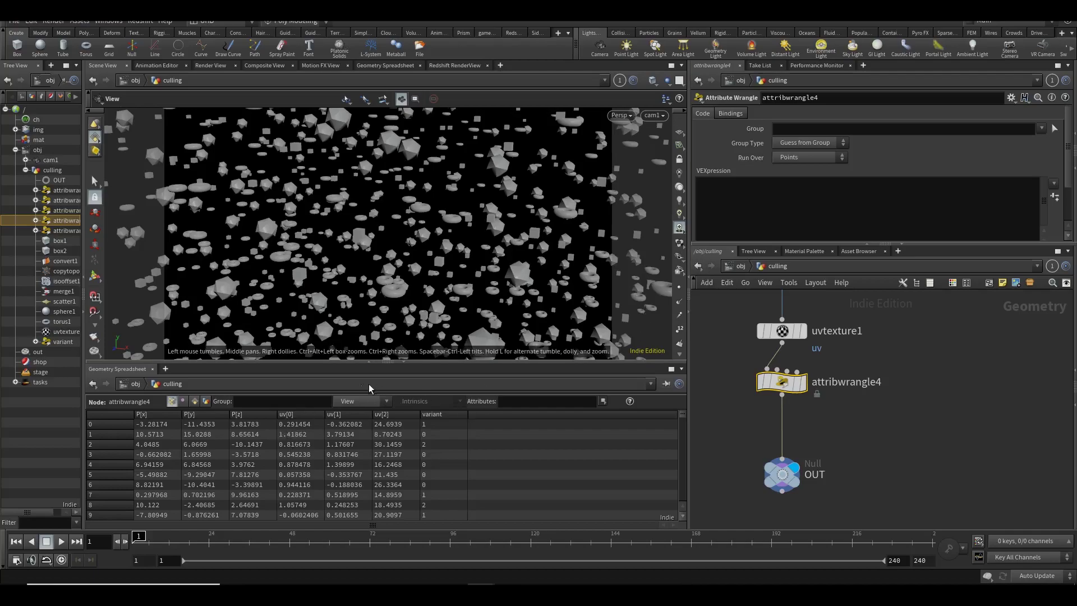
drag(340, 362, 339, 396)
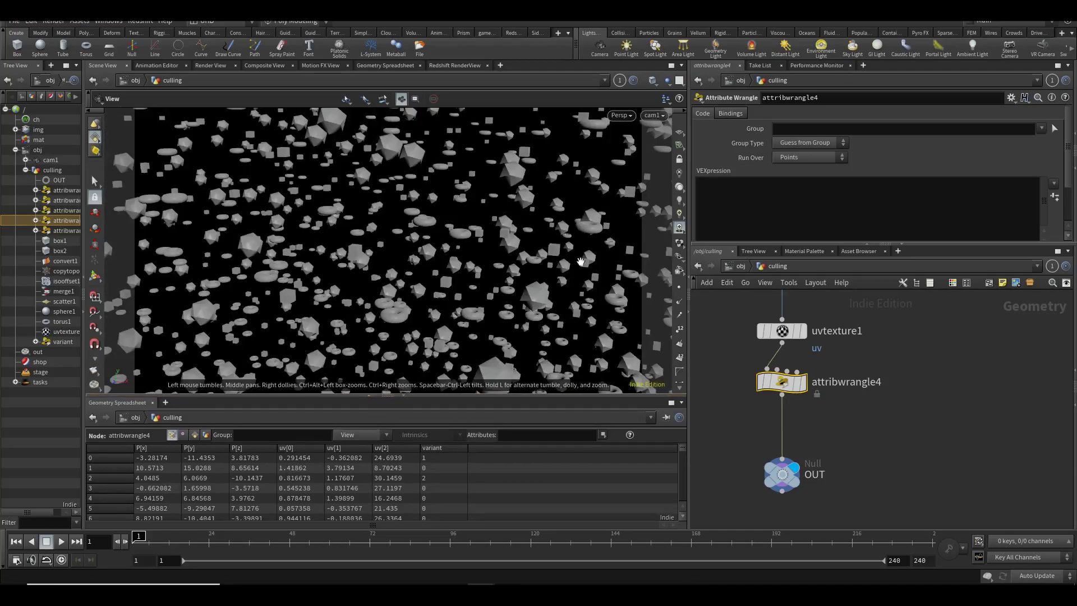
click(746, 226)
scroll(1069, 174, down, 1)
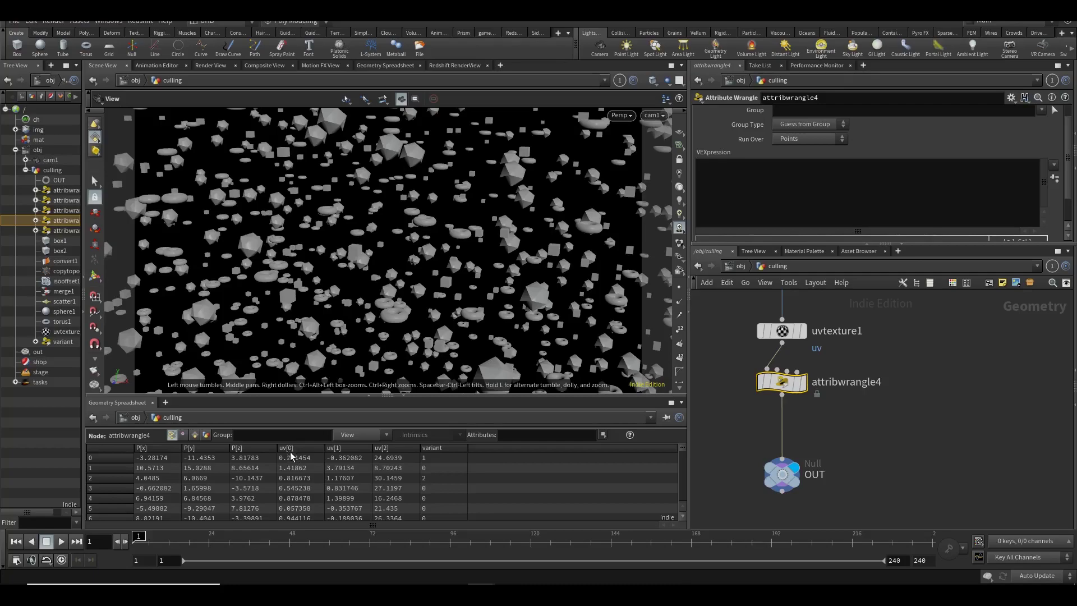
click(763, 224)
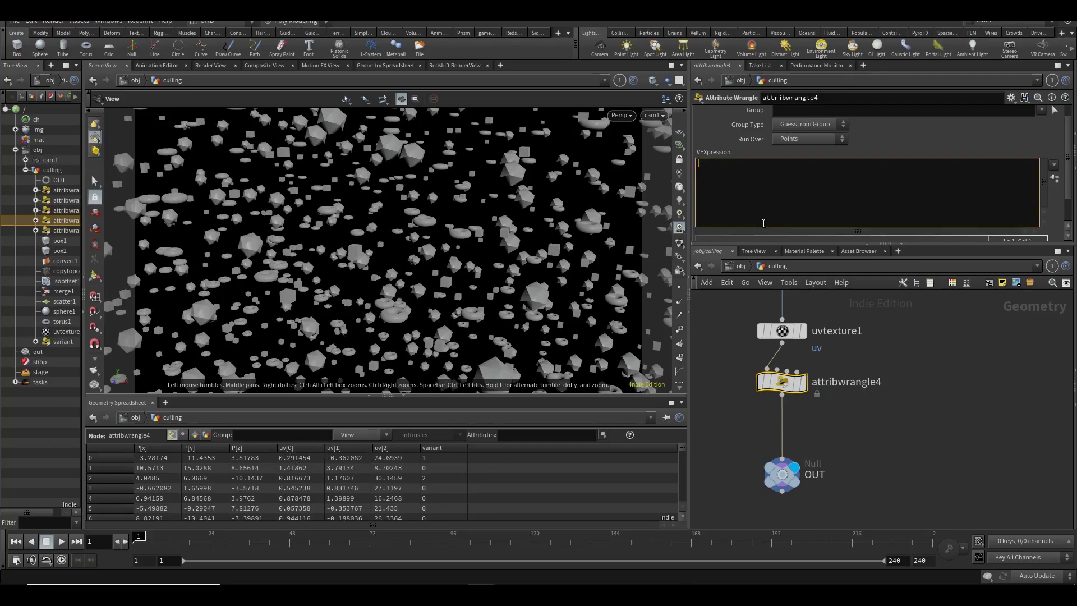
text(if (@uv.z)
text( < 0) removepoint(0, @ptnum);)
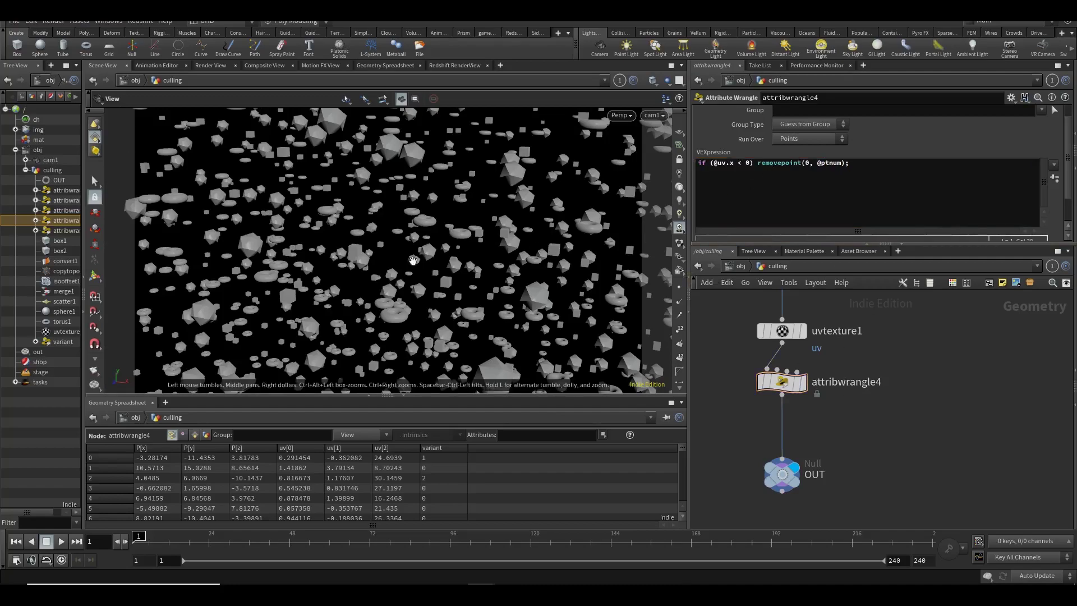
Look through cam1 again, lock it to the view and move the camera to a new, more distant viewpoint.
scroll(147, 206, down, 3)
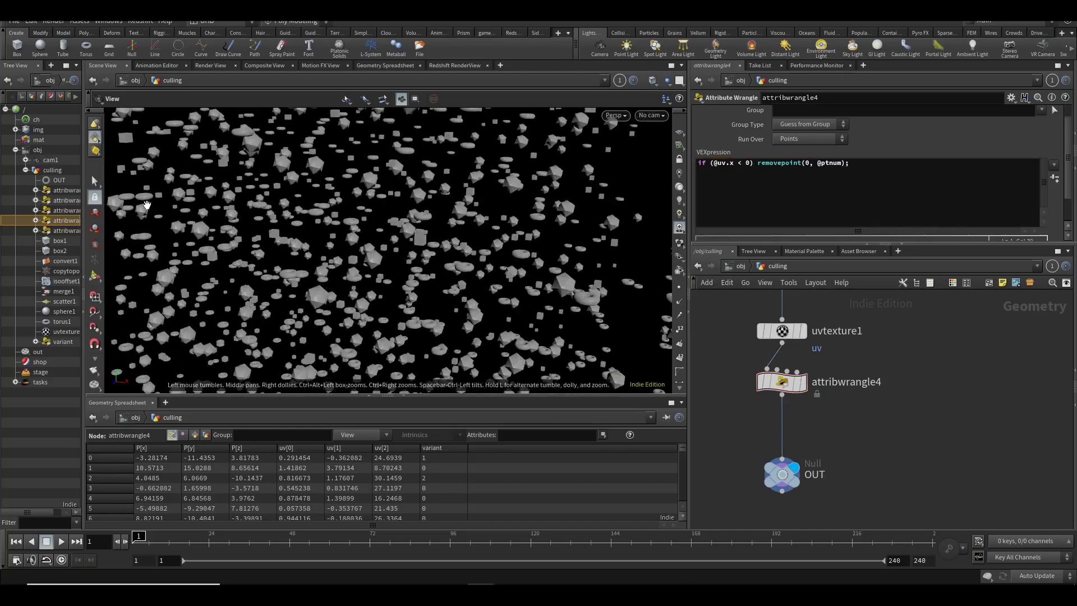
drag(156, 208, 310, 207)
click(650, 115)
click(696, 168)
click(680, 160)
right_drag(282, 220, 439, 212)
drag(439, 212, 449, 241)
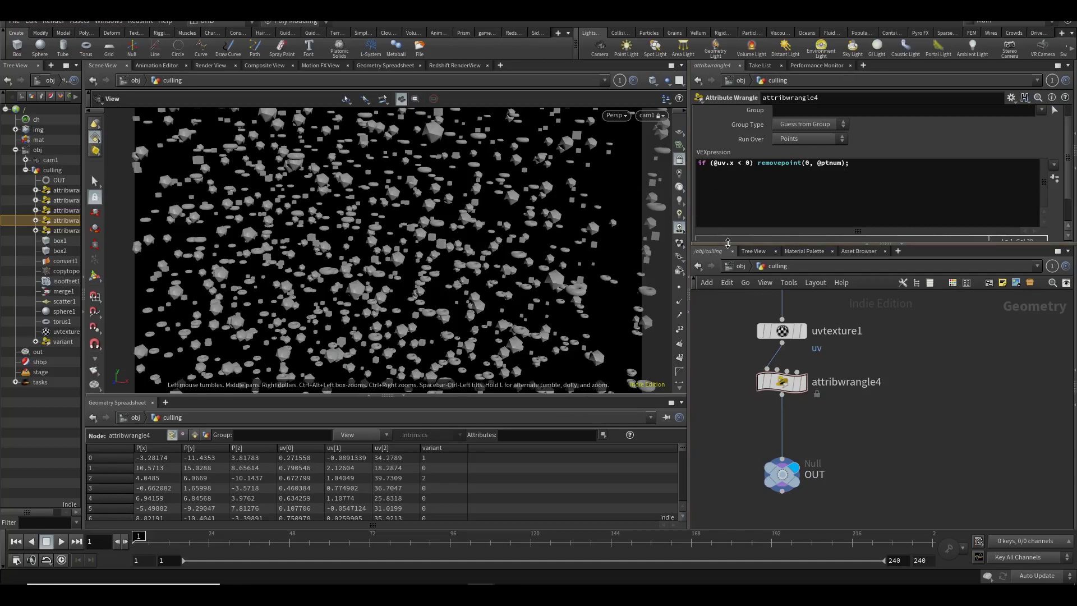
drag(726, 245, 739, 292)
drag(882, 189, 616, 190)
key(ctrl+c)
click(882, 195)
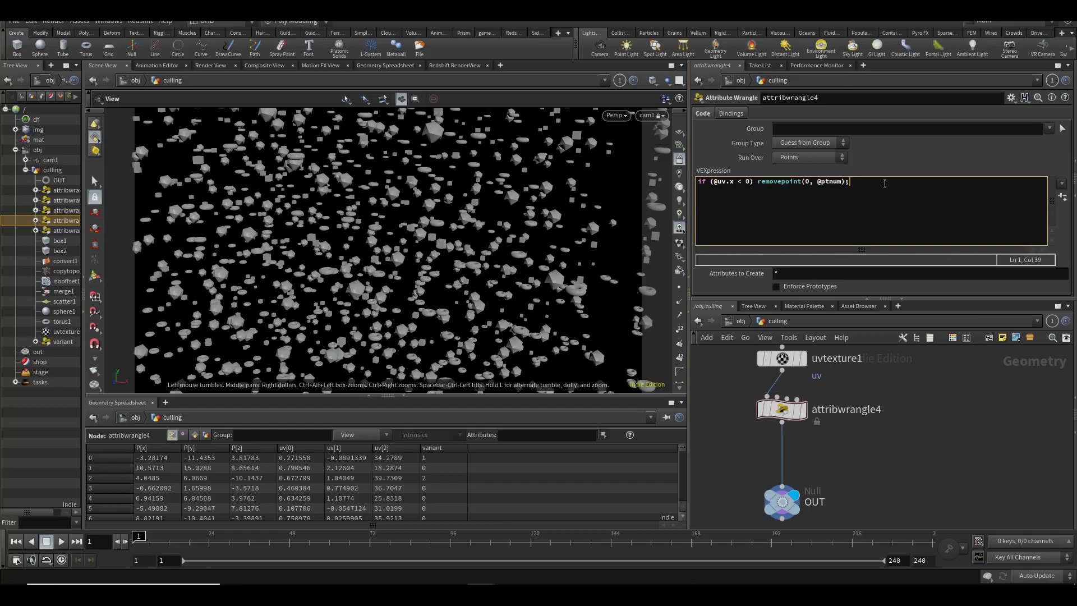
key(Return)
key(ctrl+v)
key(BackSpace)
text(>)
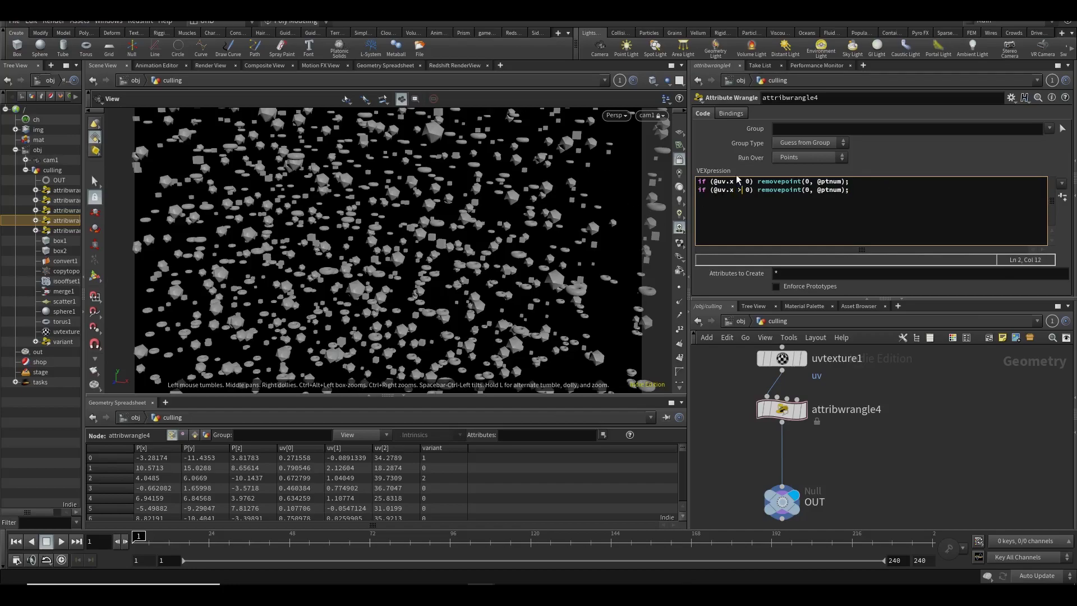
key(BackSpace)
text(1)
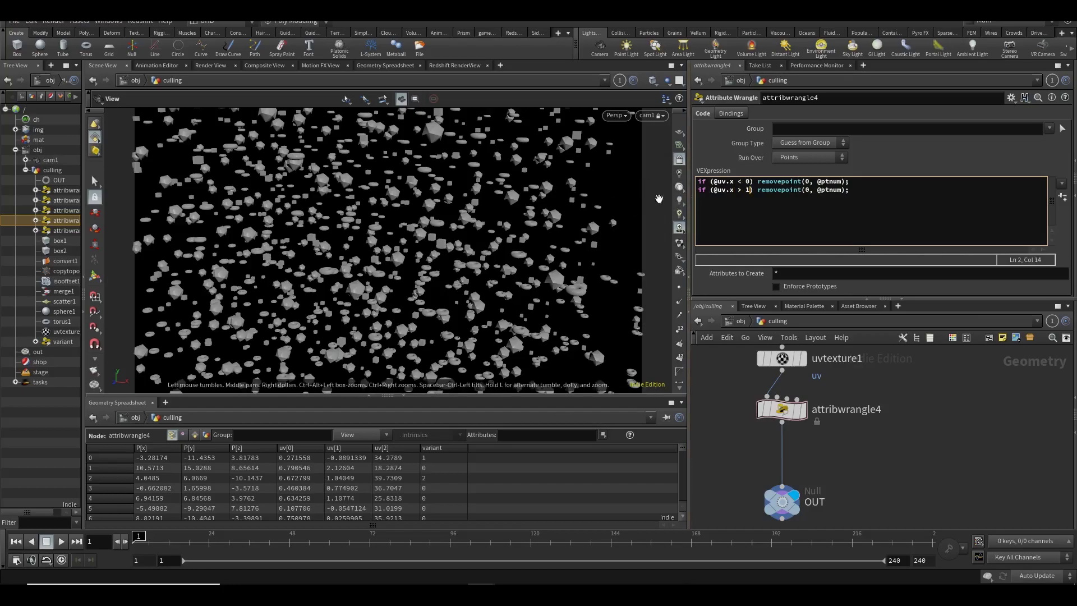
triple_click(865, 202)
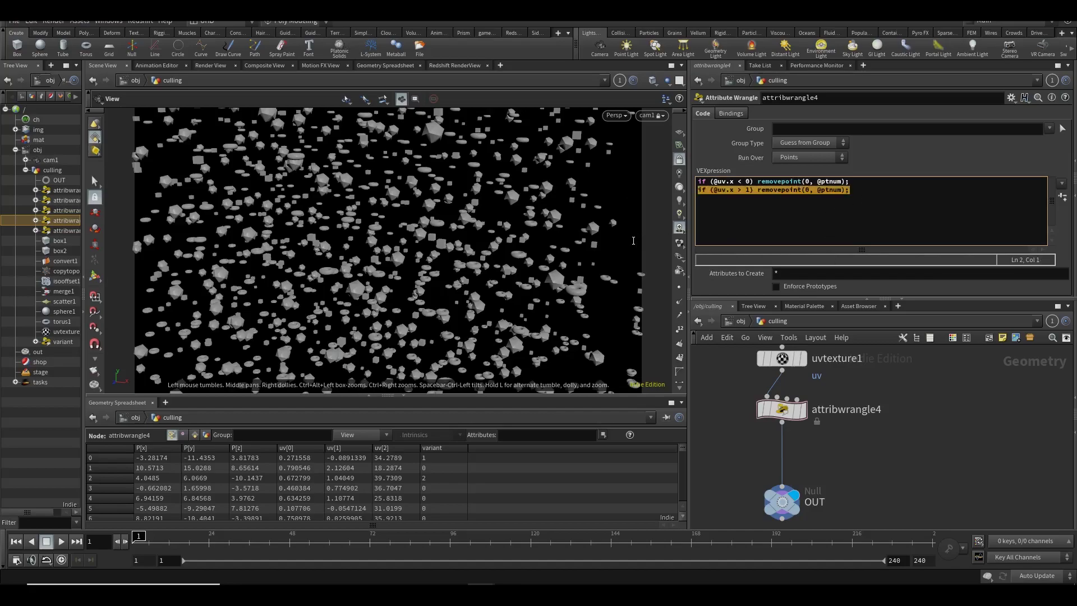
click(699, 190)
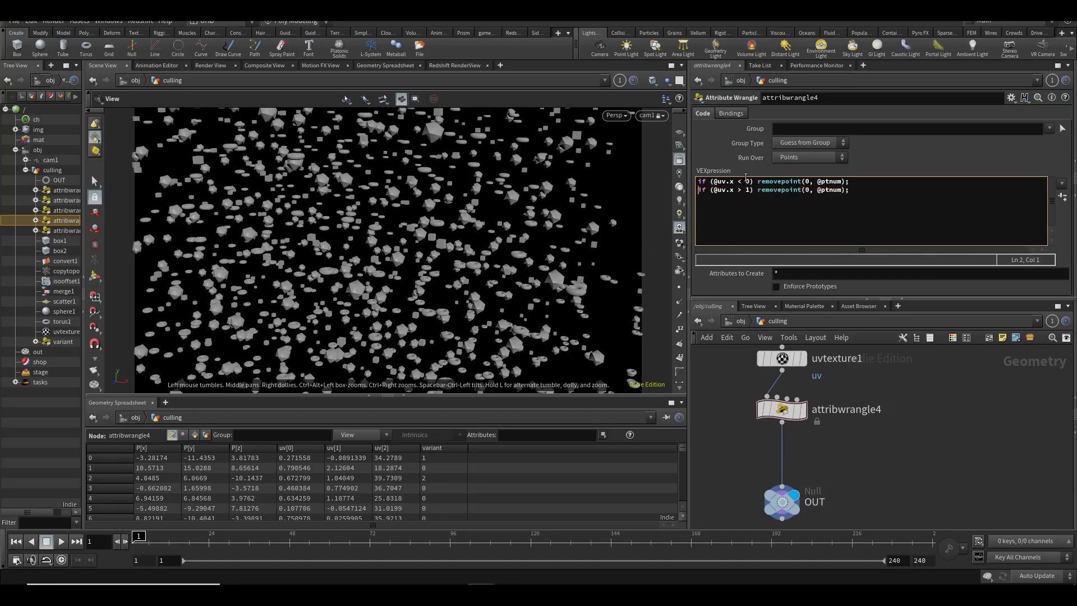
text(//)
click(749, 182)
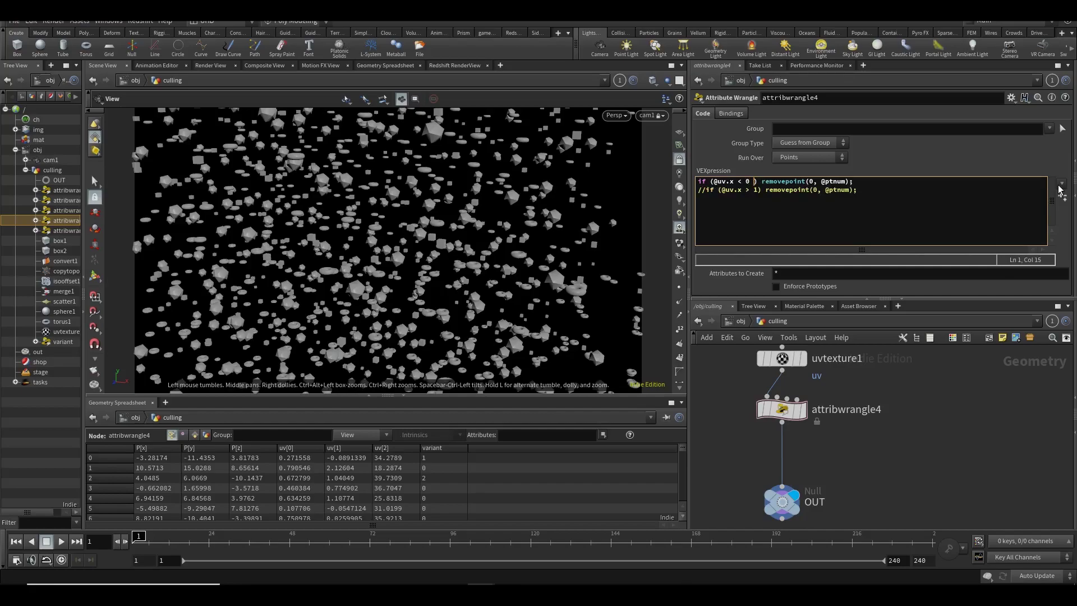
text(||)
text( @uv.)
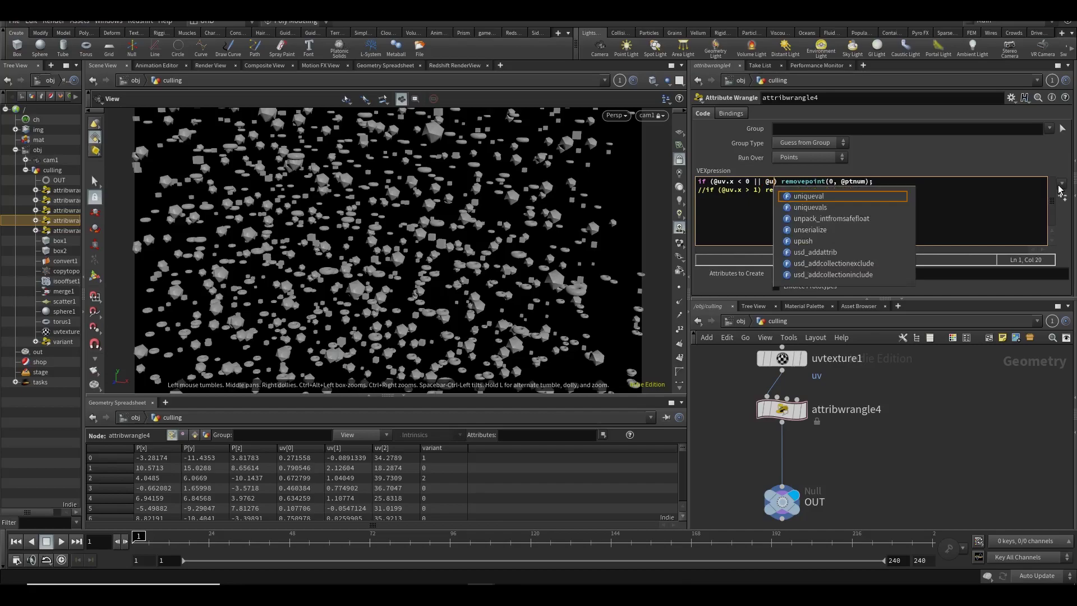
text(x > 1)
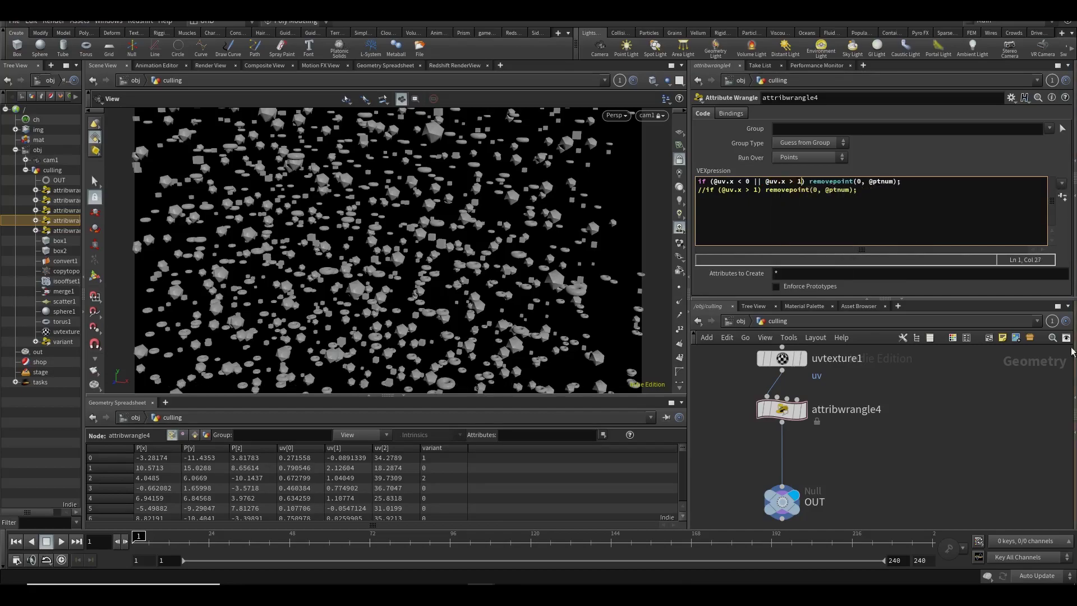
Move the locked cam1 closer to the scattered objects and unlock it from the view.
middle_drag(512, 295, 491, 273)
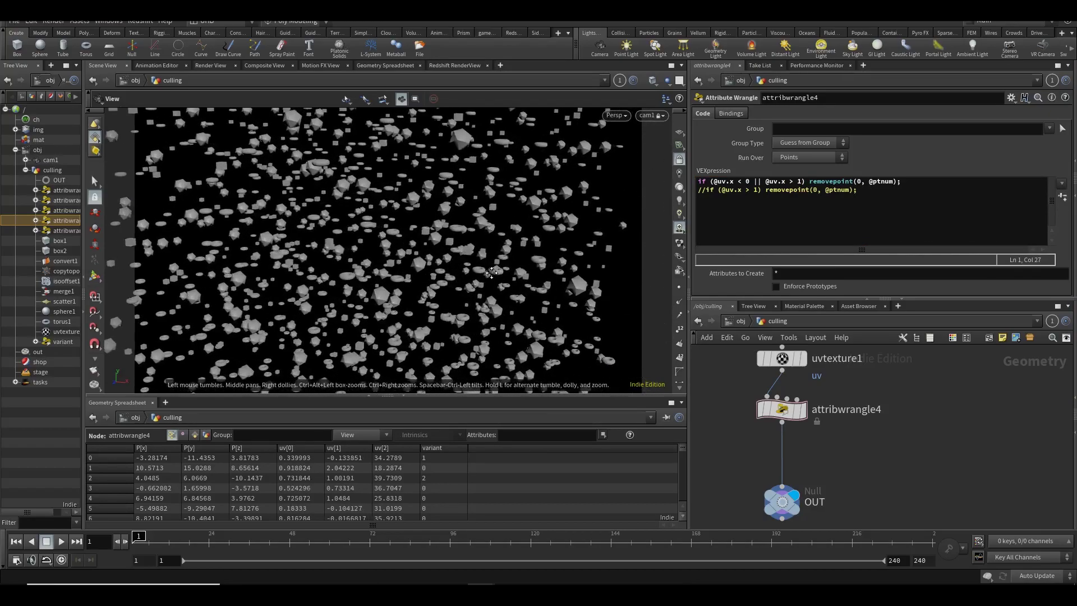
drag(492, 273, 463, 256)
right_drag(489, 207, 516, 226)
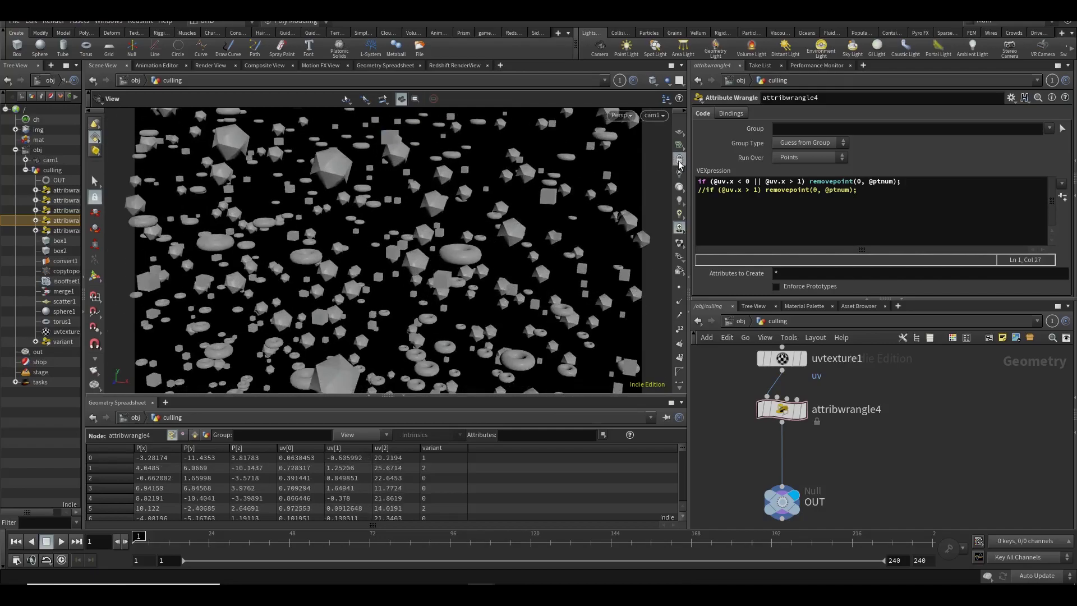
Inspect the horizontally culled scatter from outside the camera, and return to the cam1 view.
scroll(544, 271, down, 15)
scroll(544, 271, down, 5)
drag(526, 260, 485, 236)
click(651, 115)
click(653, 167)
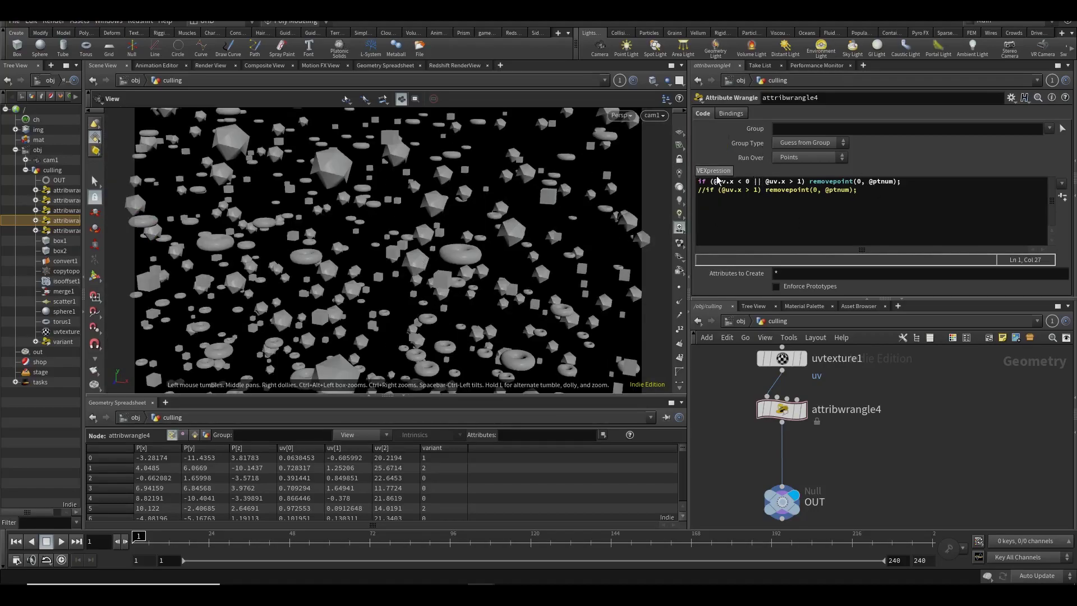
drag(882, 211, 643, 238)
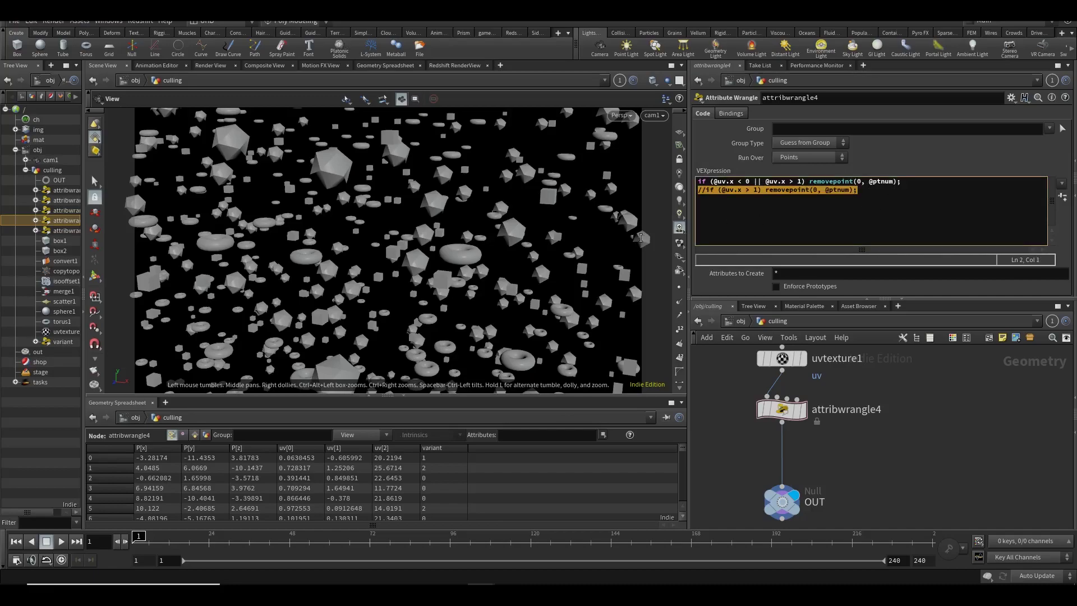
key(BackSpace)
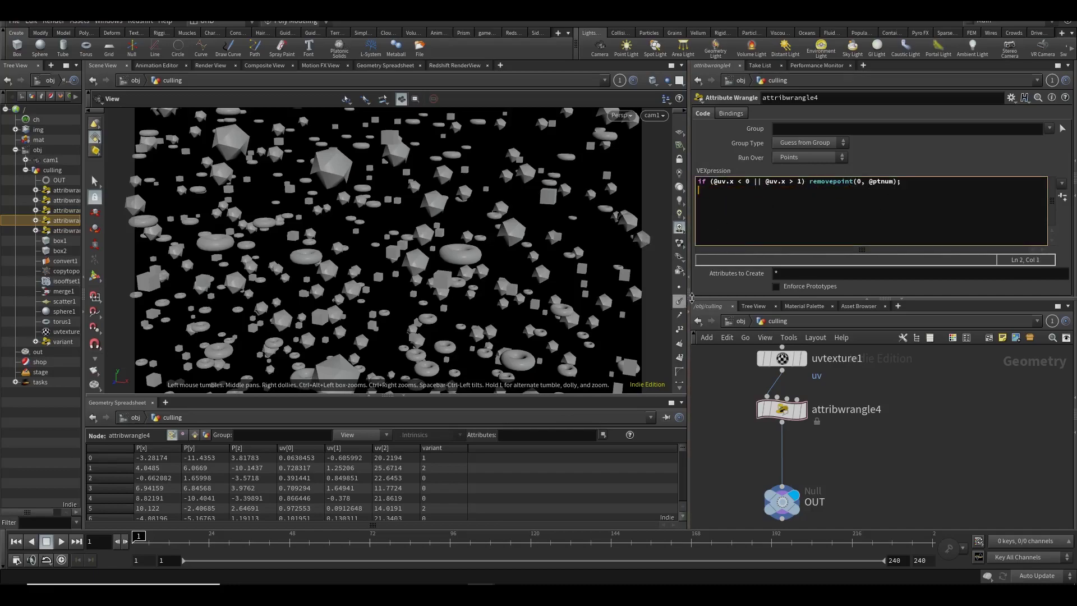
drag(914, 198, 690, 183)
key(ctrl+c)
click(937, 192)
key(ctrl+v)
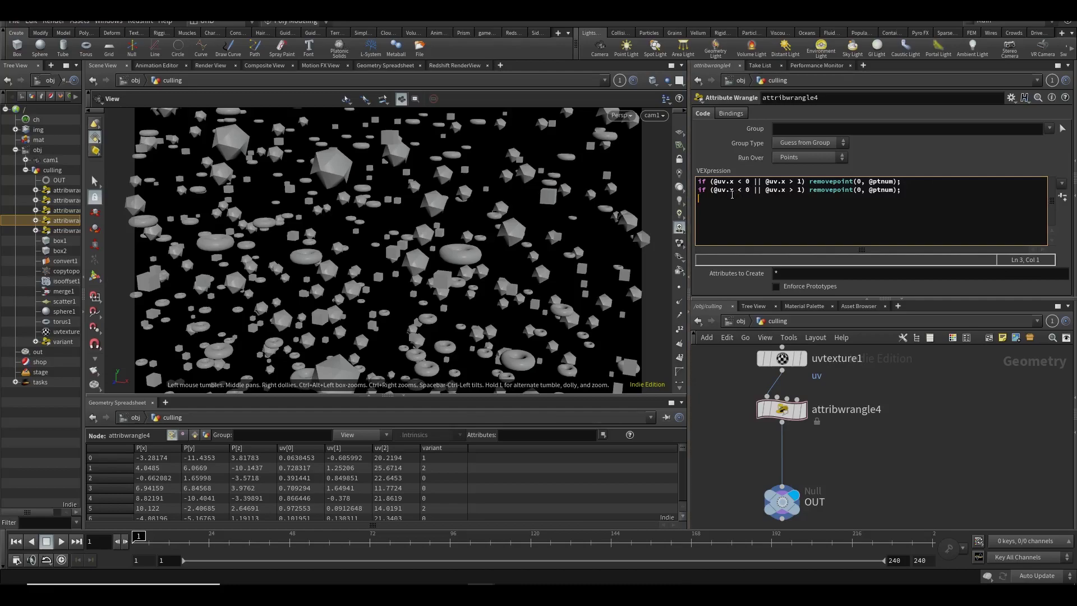
drag(735, 191, 729, 189)
text(y)
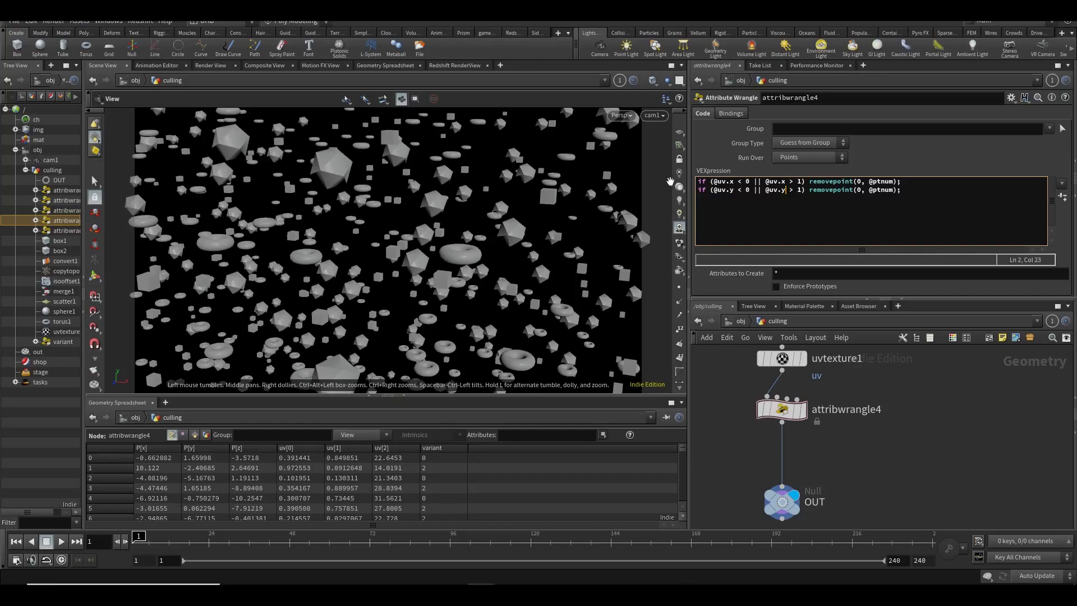
Orbit out of the camera to examine the scatter culled in both directions, and look through cam1 again.
right_drag(513, 270, 473, 250)
drag(473, 250, 667, 151)
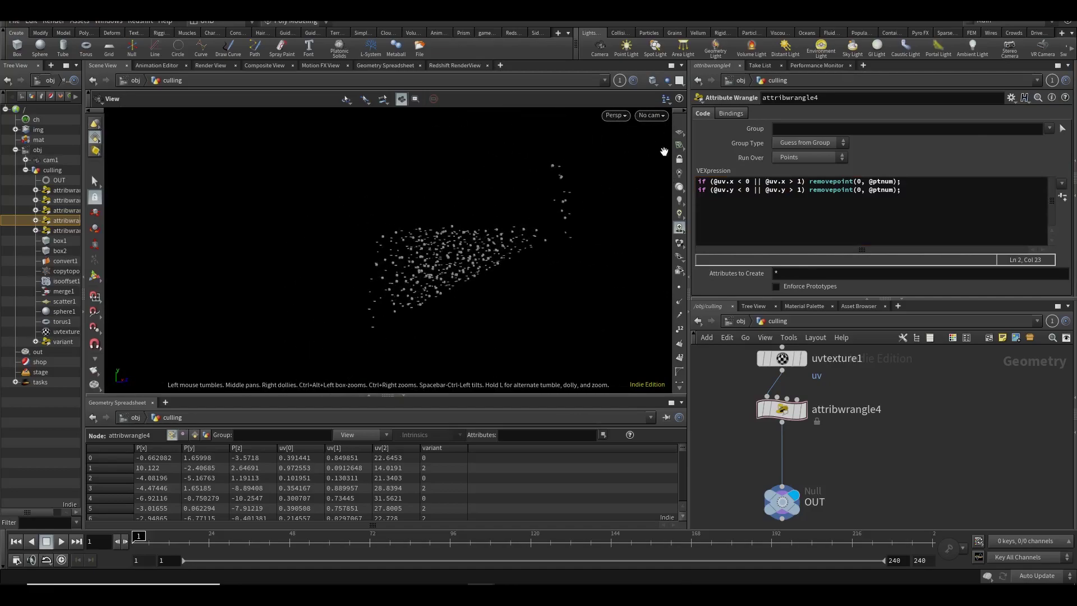
click(651, 115)
click(654, 170)
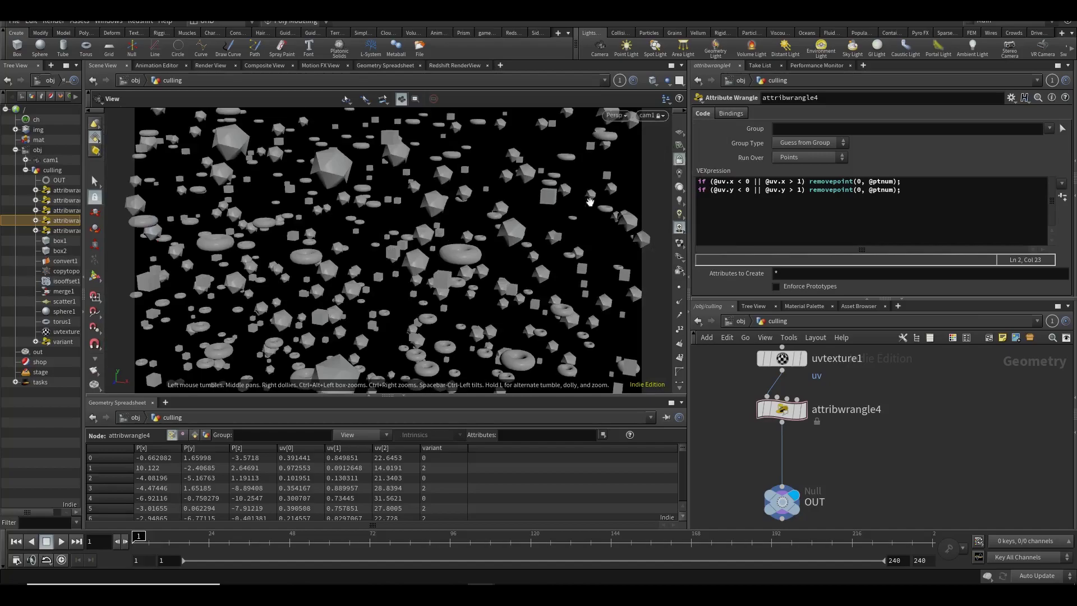
Move the locked cam1 to a different viewpoint on the scattered objects.
scroll(390, 245, down, 10)
scroll(390, 245, up, 10)
middle_drag(474, 202, 337, 252)
mouse_move(455, 170)
middle_down()
mouse_move(466, 173)
mouse_move(444, 170)
middle_up()
Split the viewport into two stacked views, frame the whole scatter in the Right view and collapse the geometry spreadsheet.
click(678, 81)
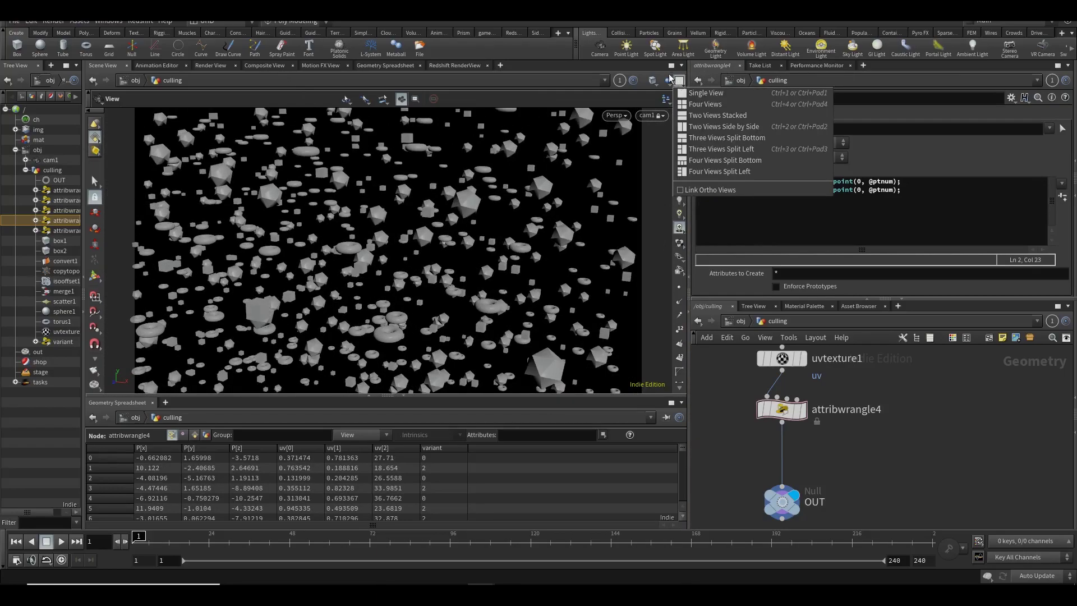
click(525, 119)
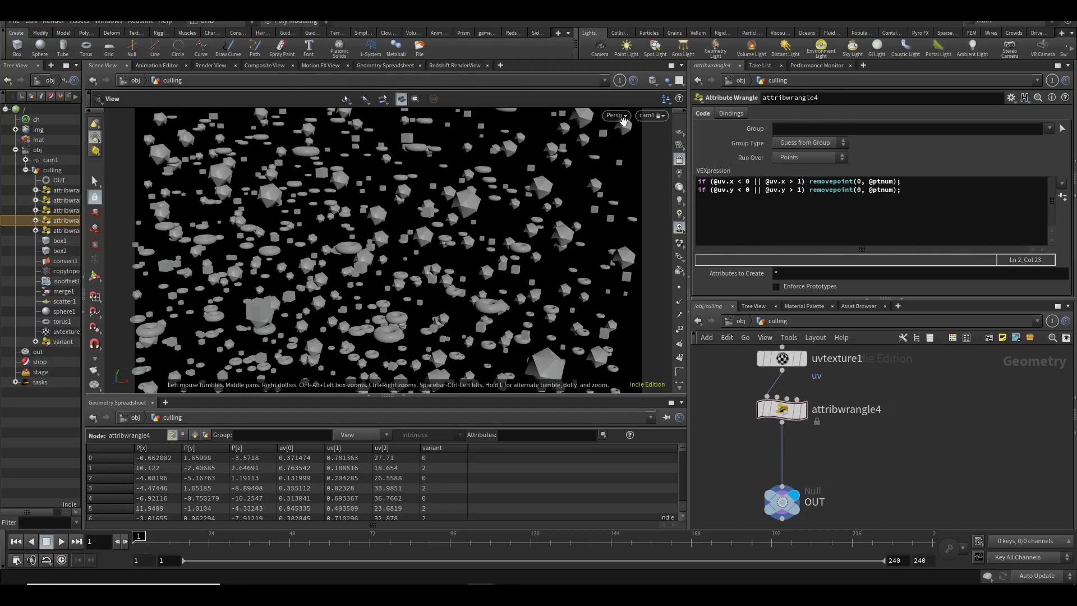
click(680, 81)
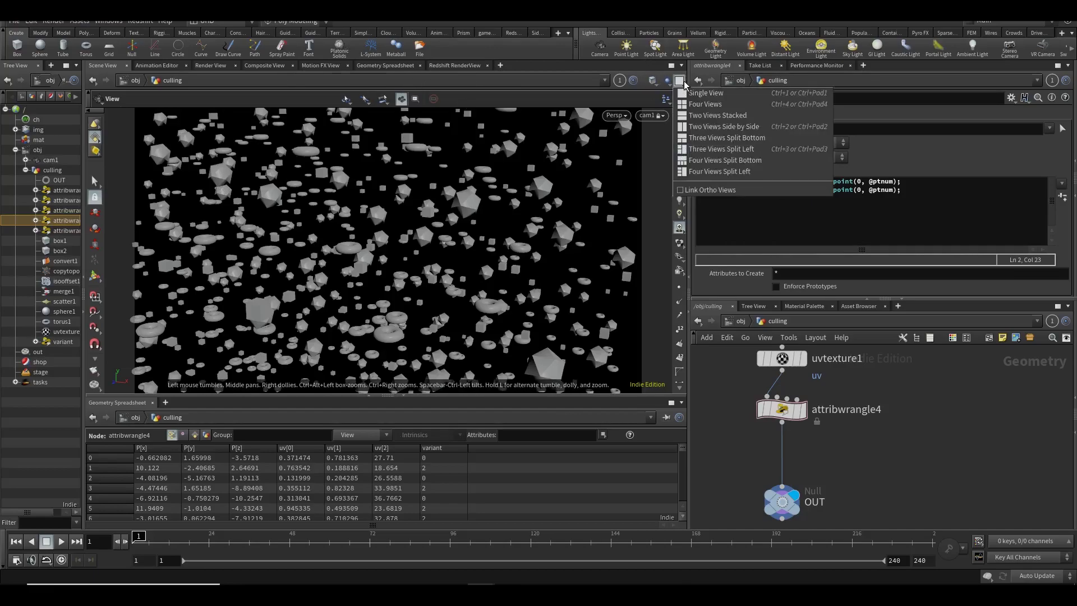
click(700, 118)
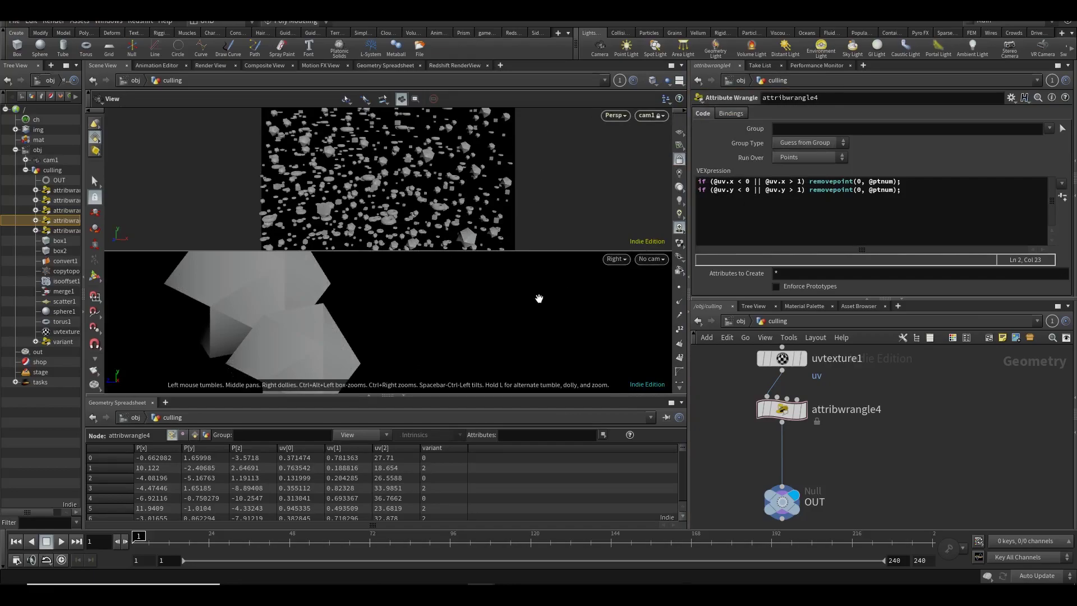
drag(543, 310, 484, 309)
scroll(484, 308, down, 5)
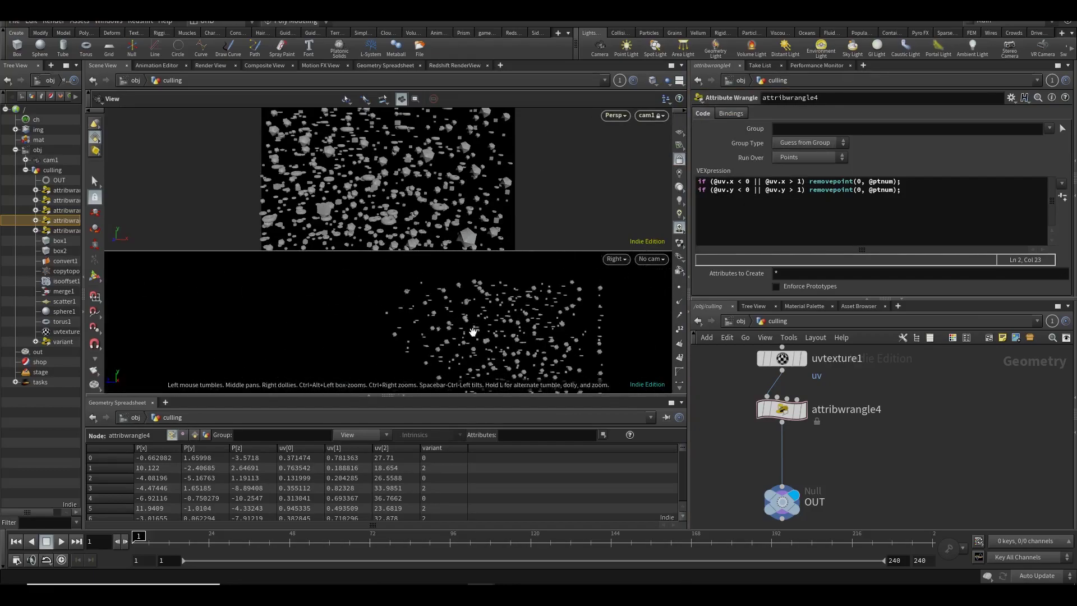
click(404, 396)
Move the locked cam1 in closer to the scatter while comparing the culling in the Right view.
mouse_move(455, 226)
mouse_down()
mouse_move(416, 225)
mouse_move(447, 223)
mouse_up()
scroll(422, 220, down, 3)
scroll(420, 219, up, 6)
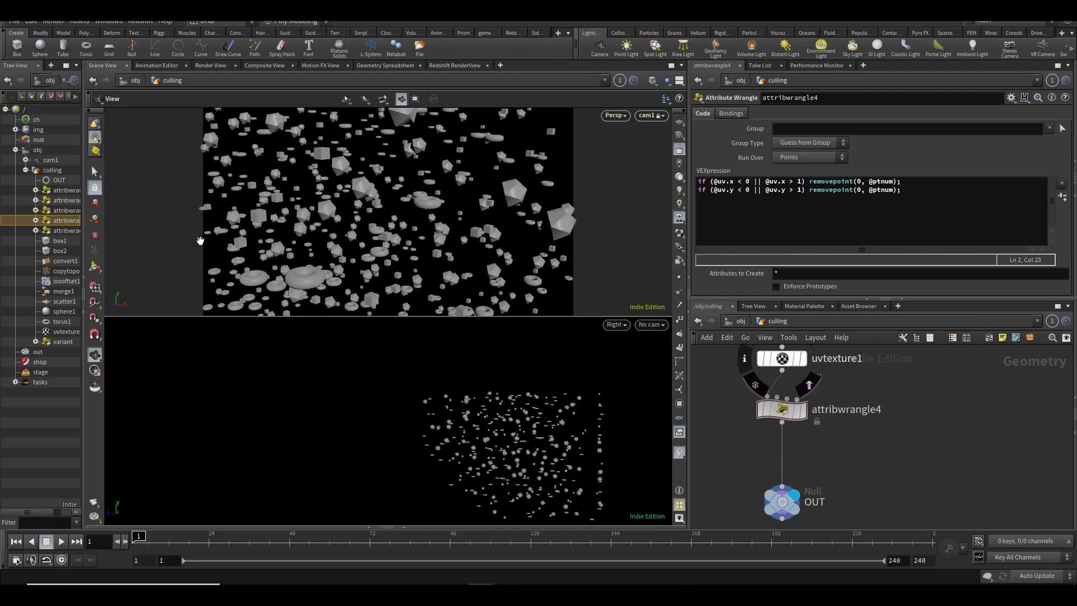
click(749, 182)
key(BackSpace)
text(-.0)
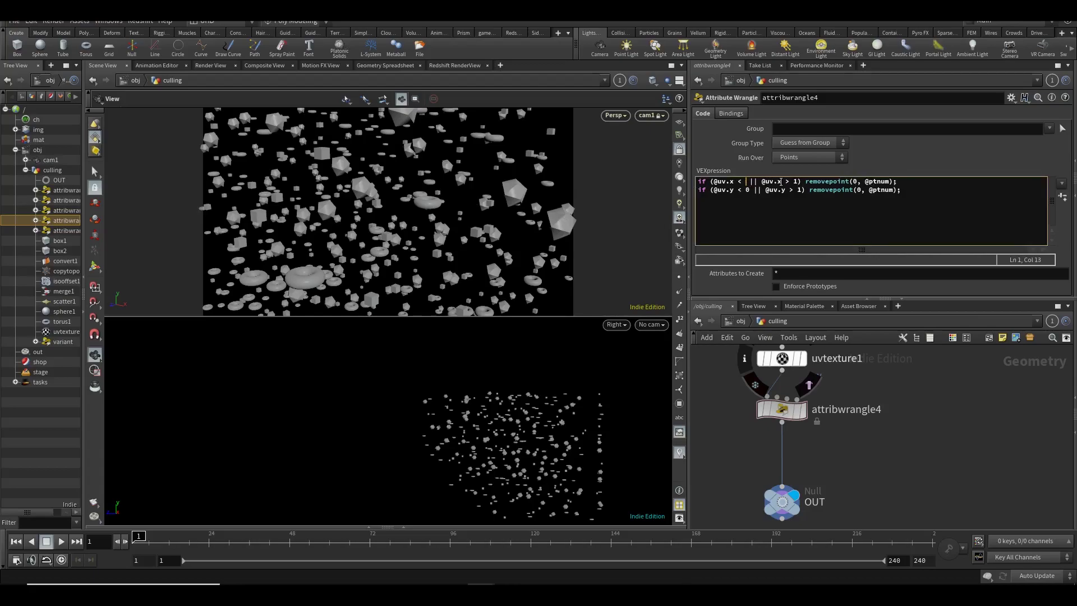
key(BackSpace)
key(BackSpace)
text(-.1)
key(BackSpace)
text(.1)
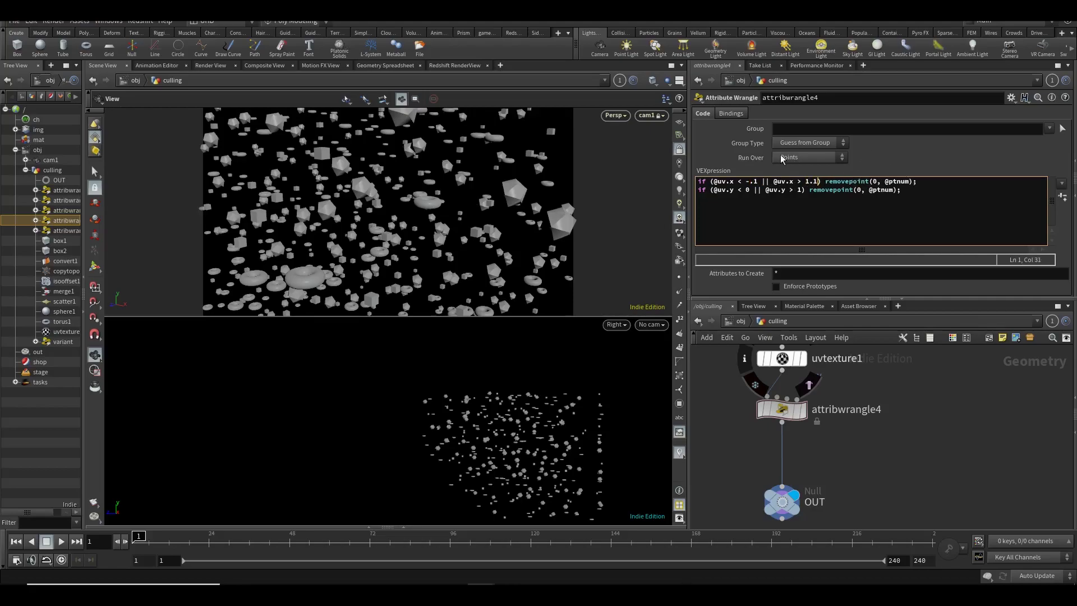
key(BackSpace)
text(-0.1)
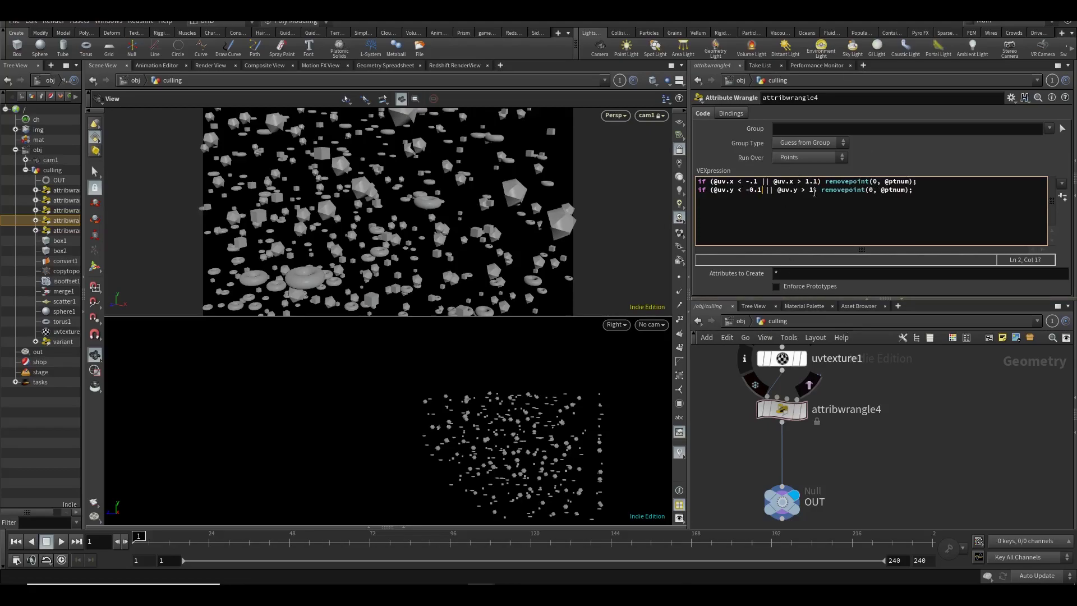
text(.1)
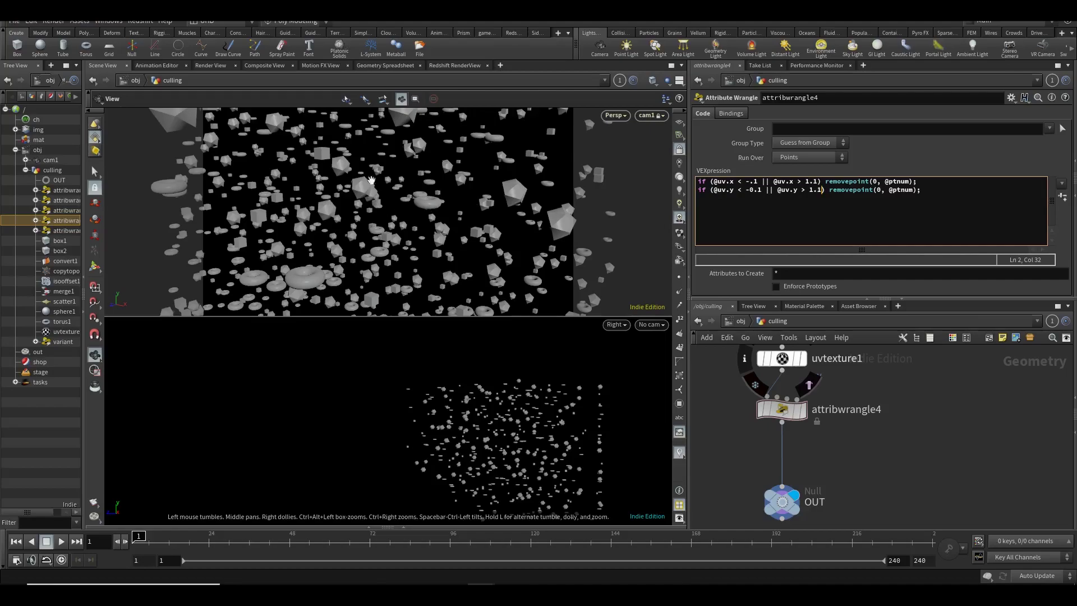
Move and rotate the locked cam1 around the scatter to check the culling margin outside the frame.
scroll(411, 216, up, 4)
scroll(410, 215, down, 3)
scroll(411, 215, up, 3)
drag(333, 207, 414, 170)
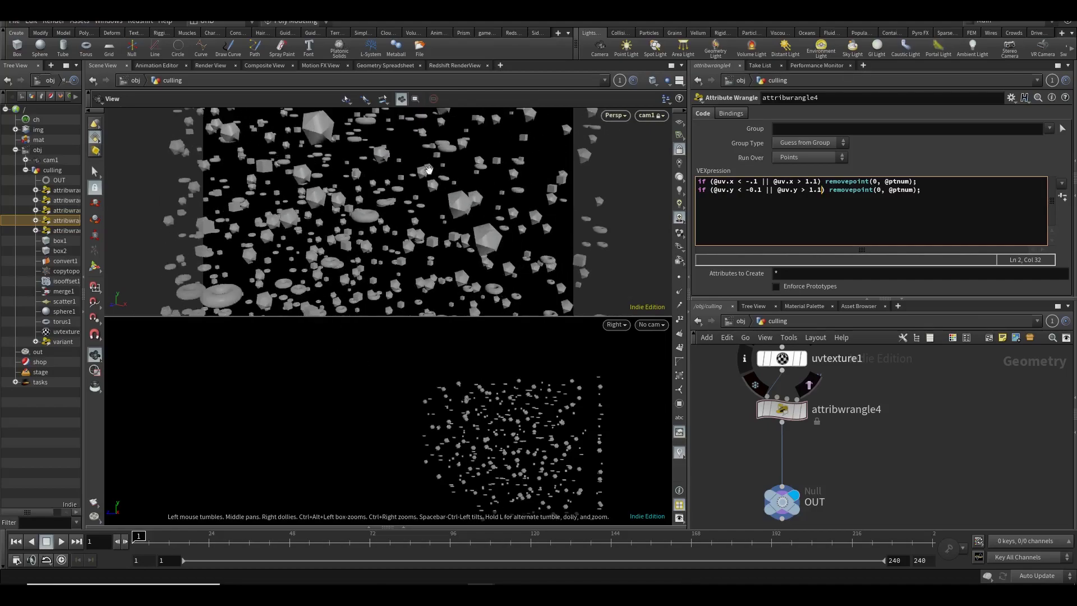
drag(372, 241, 355, 235)
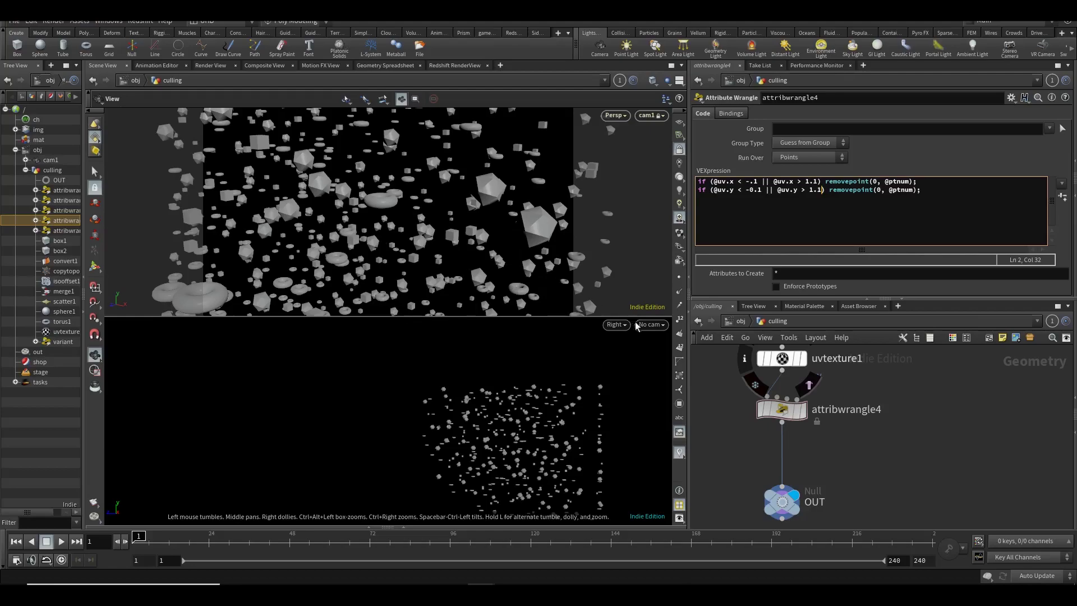
Return the viewport to a single view and expand the geometry spreadsheet again.
click(666, 99)
click(694, 91)
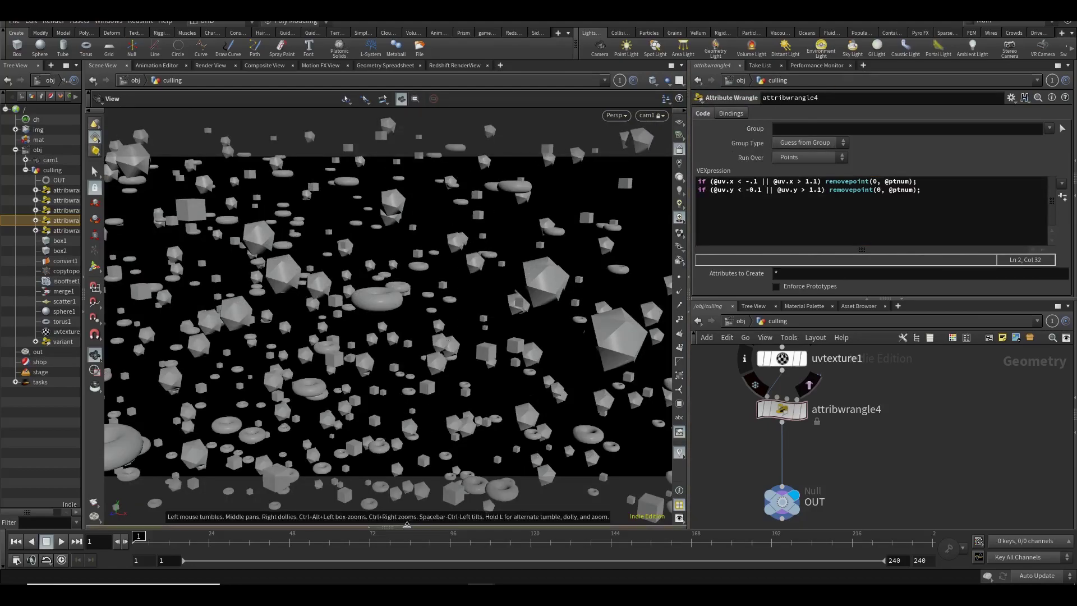
click(406, 525)
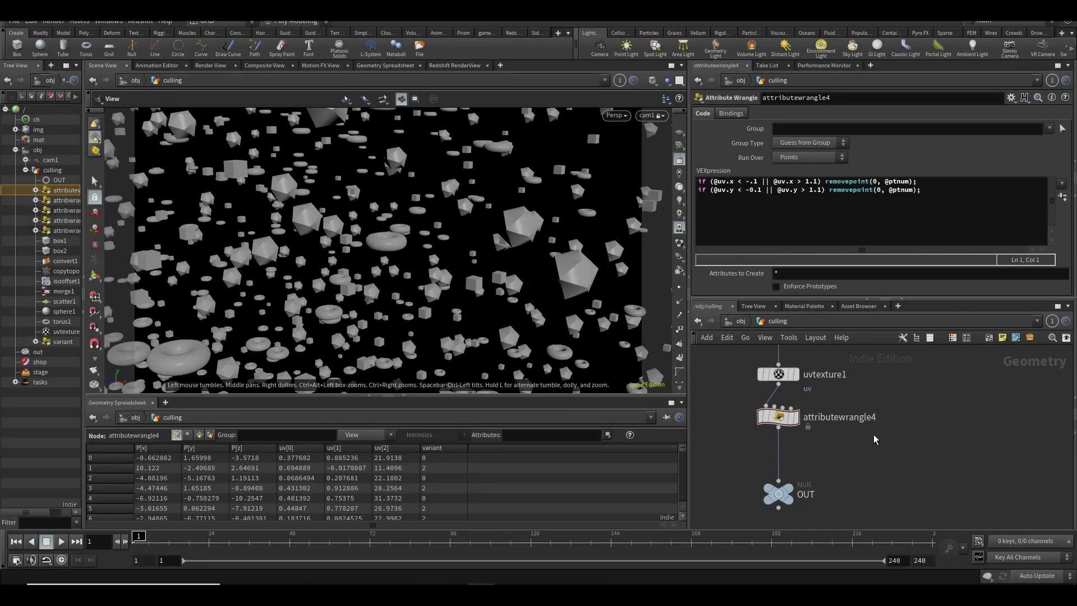
Rename the culling attribute wrangle node to cull_points and save the scene.
middle_drag(874, 439, 880, 477)
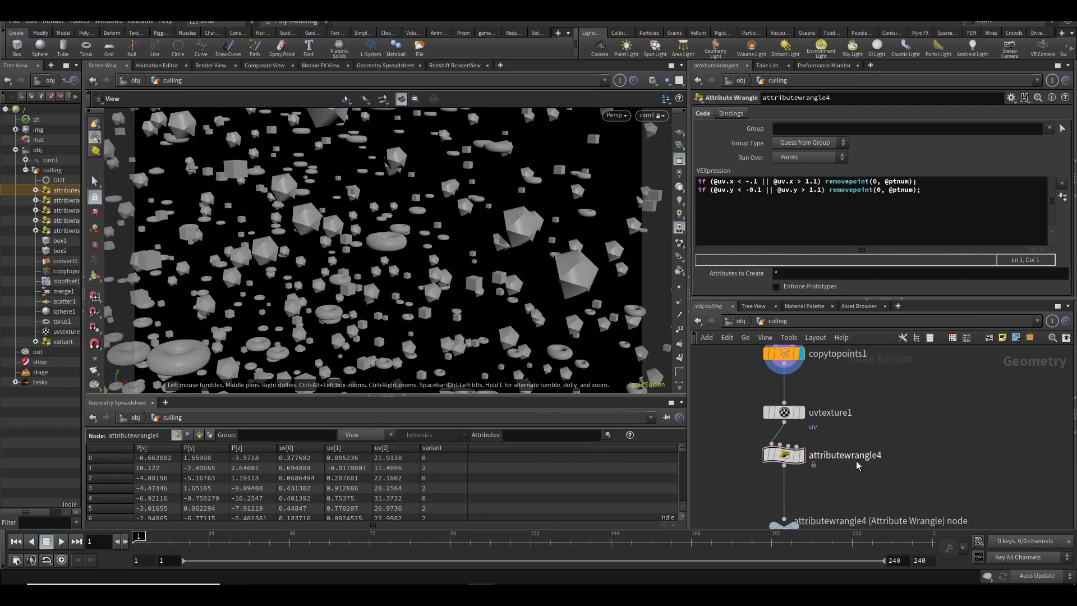
mouse_move(891, 410)
middle_down()
mouse_move(888, 426)
mouse_move(881, 415)
middle_up()
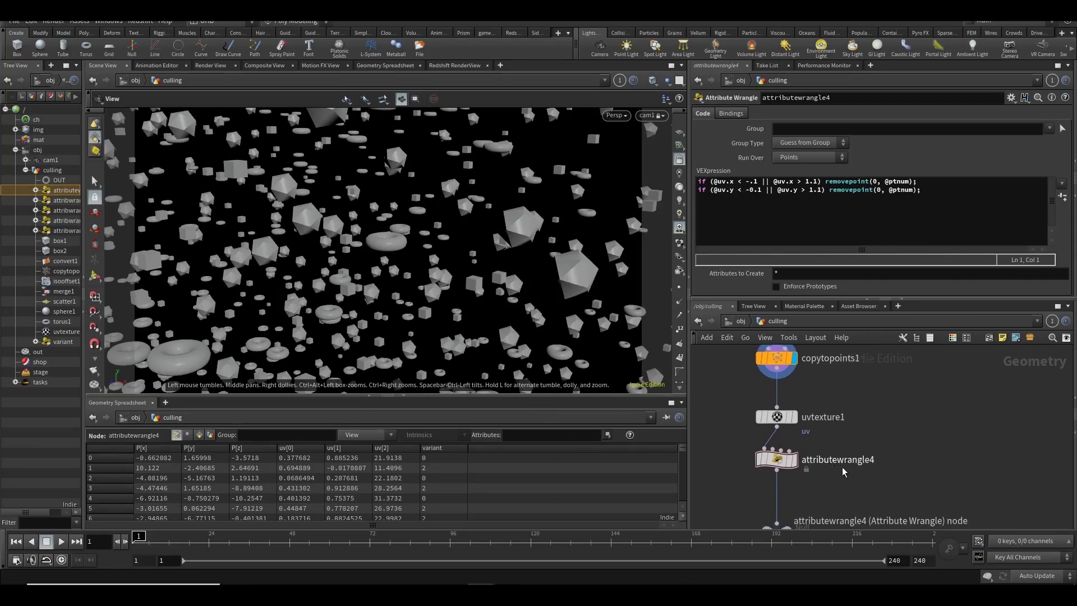
double_click(853, 461)
double_click(850, 459)
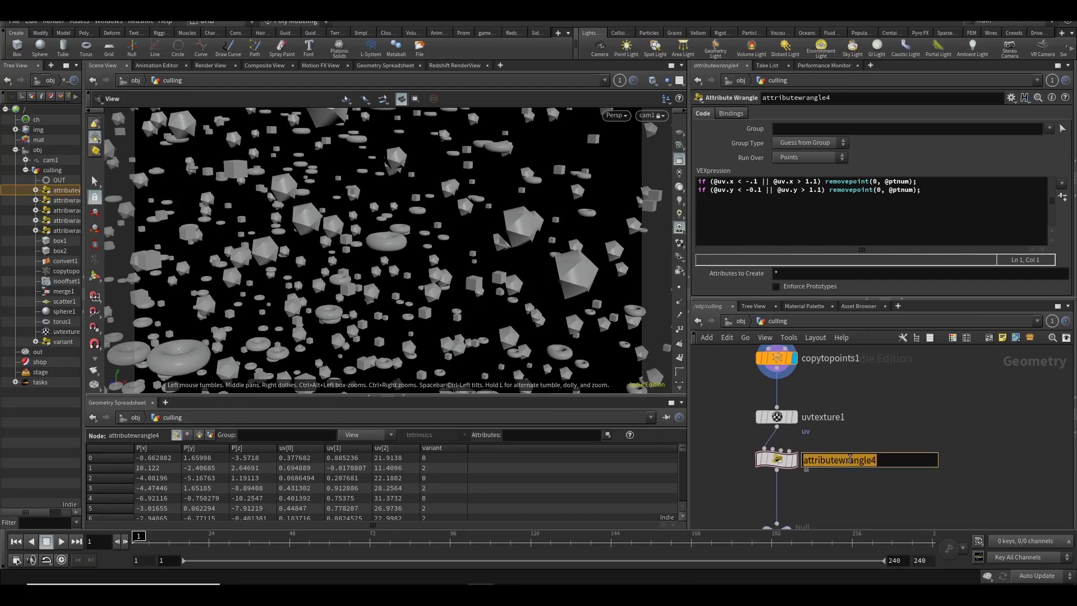
text(cu)
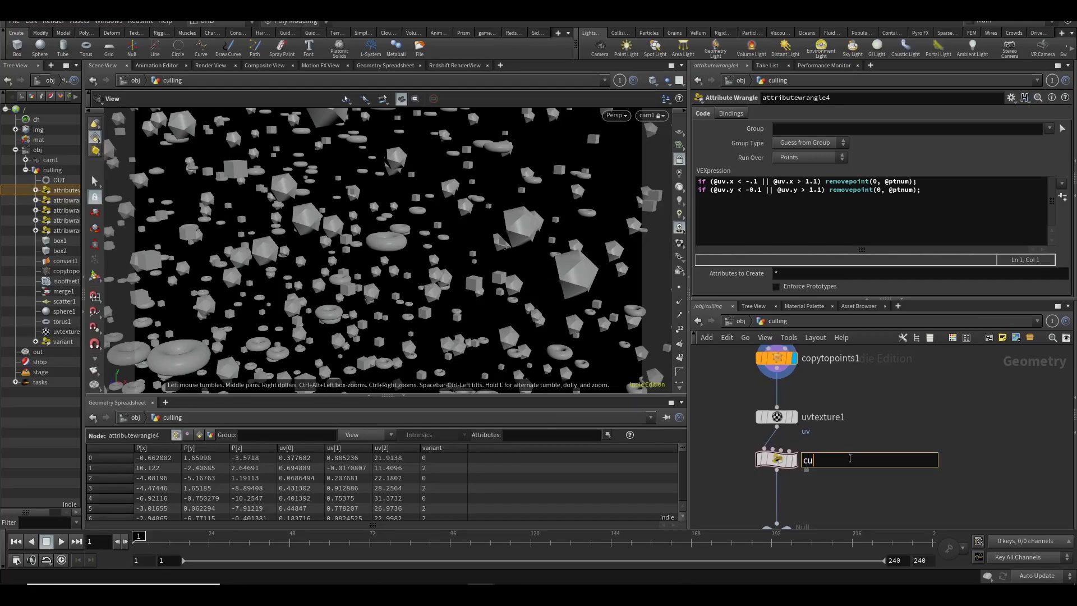
text(ll_points)
key(Return)
key(ctrl+s)
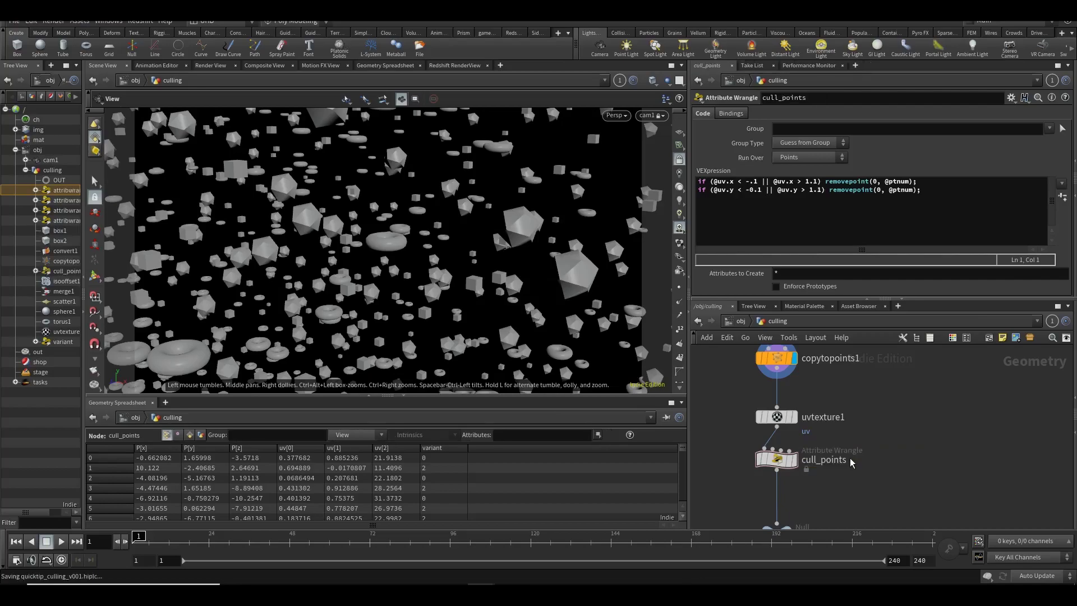
Move the uvtexture1 node from below copytopoints1 to the connection between attribwrangle5 and copytopoints1.
click(777, 417)
key(ctrl+x)
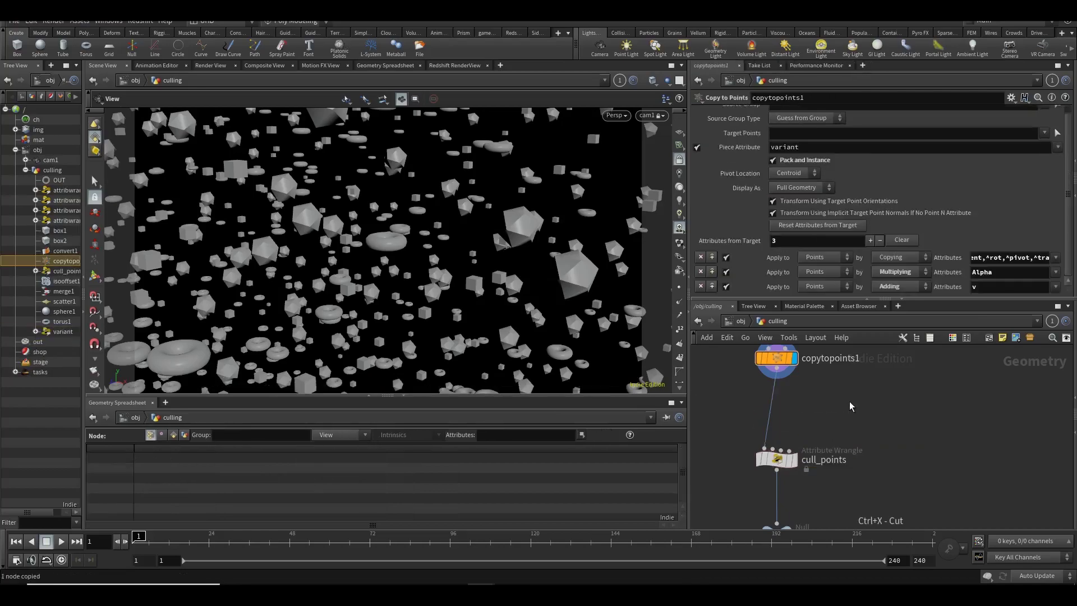
key(ctrl+v)
drag(803, 383, 810, 364)
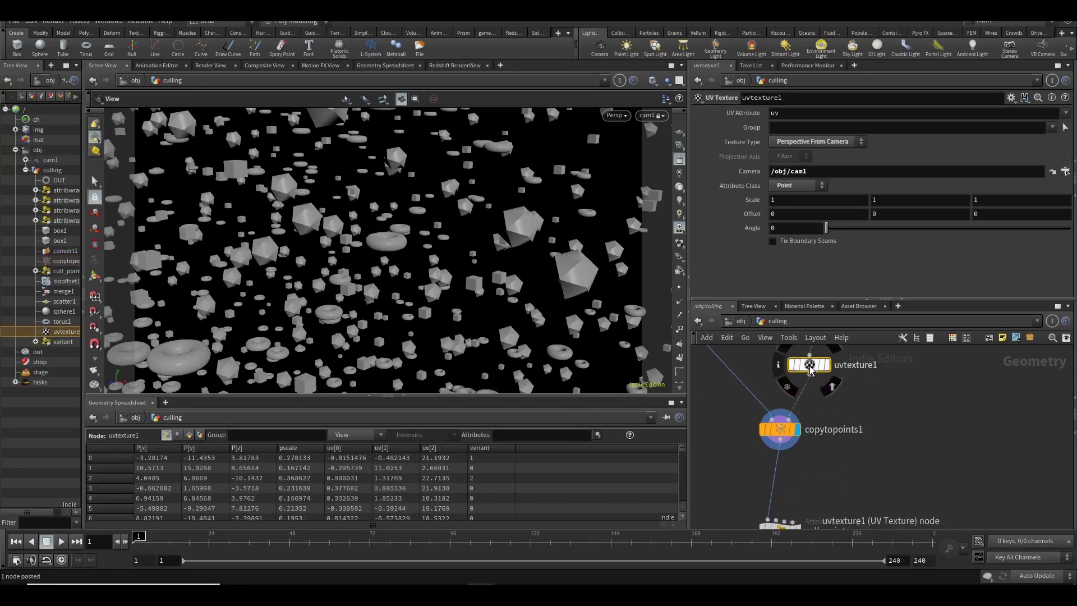
middle_drag(797, 346, 799, 399)
drag(810, 417, 835, 400)
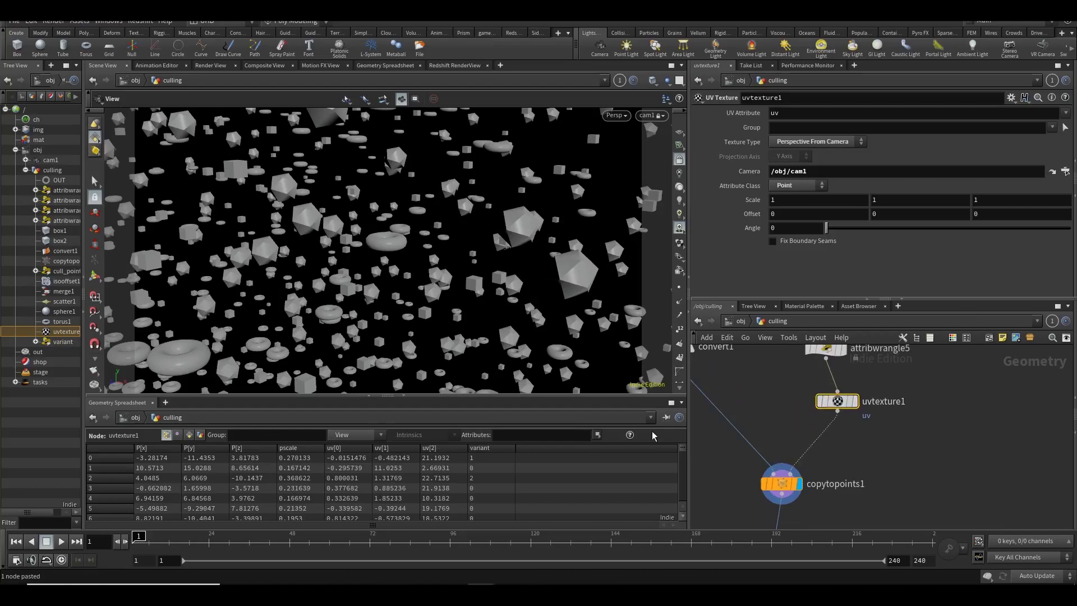
middle_drag(889, 478, 852, 426)
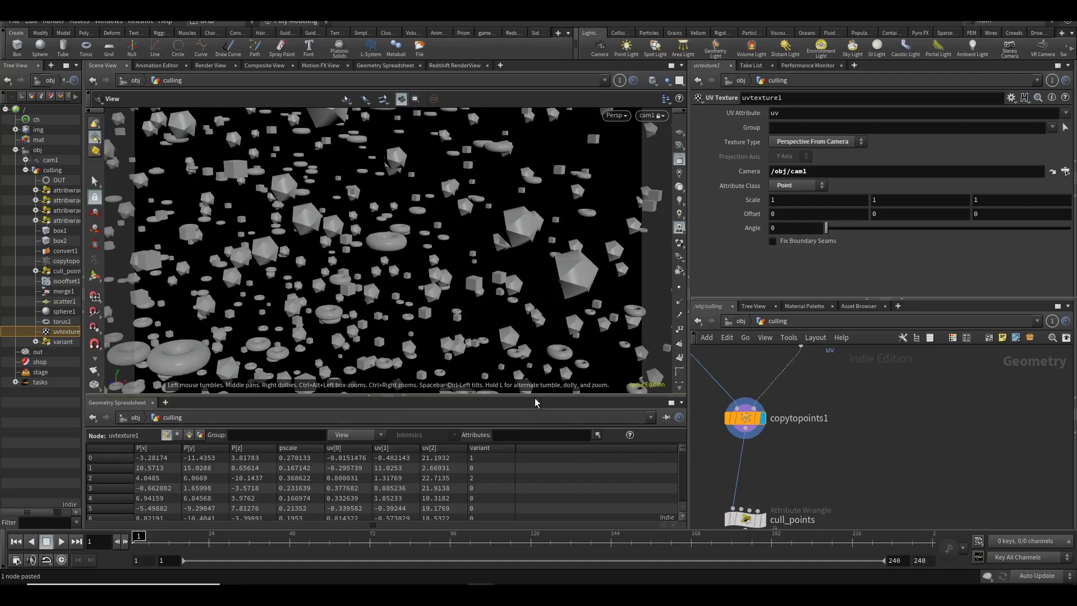
Insert a new attribute wrangle between uvtexture1 and copytopoints1, display its output and save the scene.
middle_drag(755, 352, 780, 394)
drag(826, 388, 764, 527)
key(Tab)
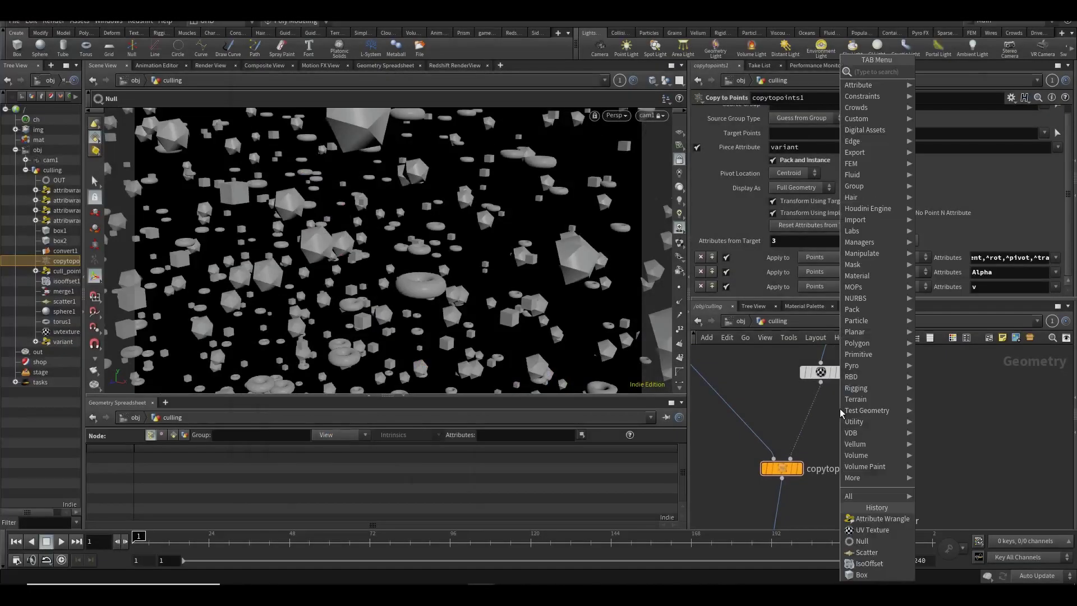
text(aw)
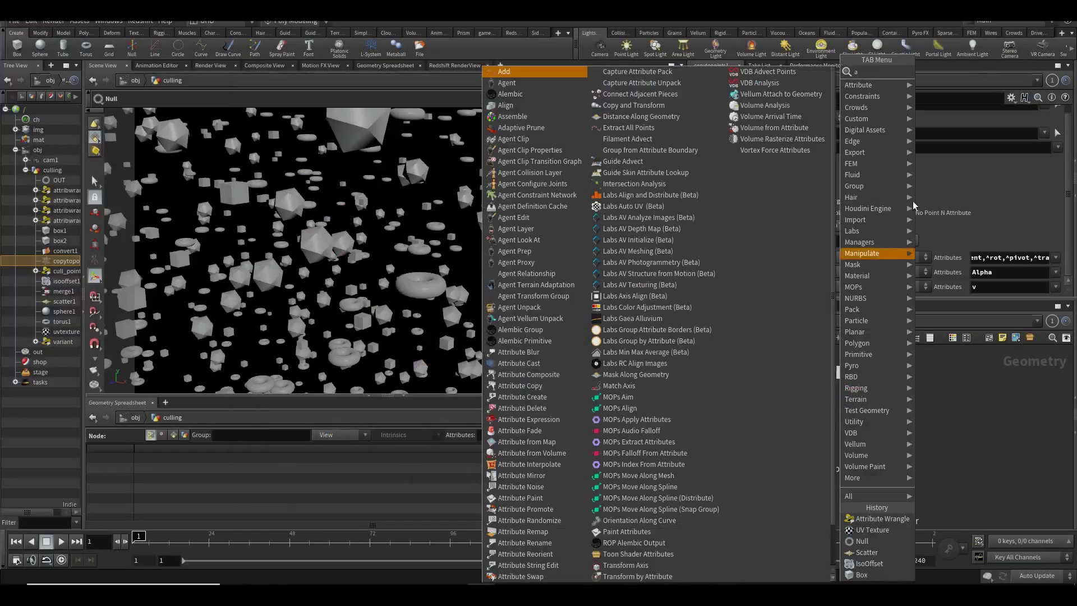
click(929, 72)
click(802, 430)
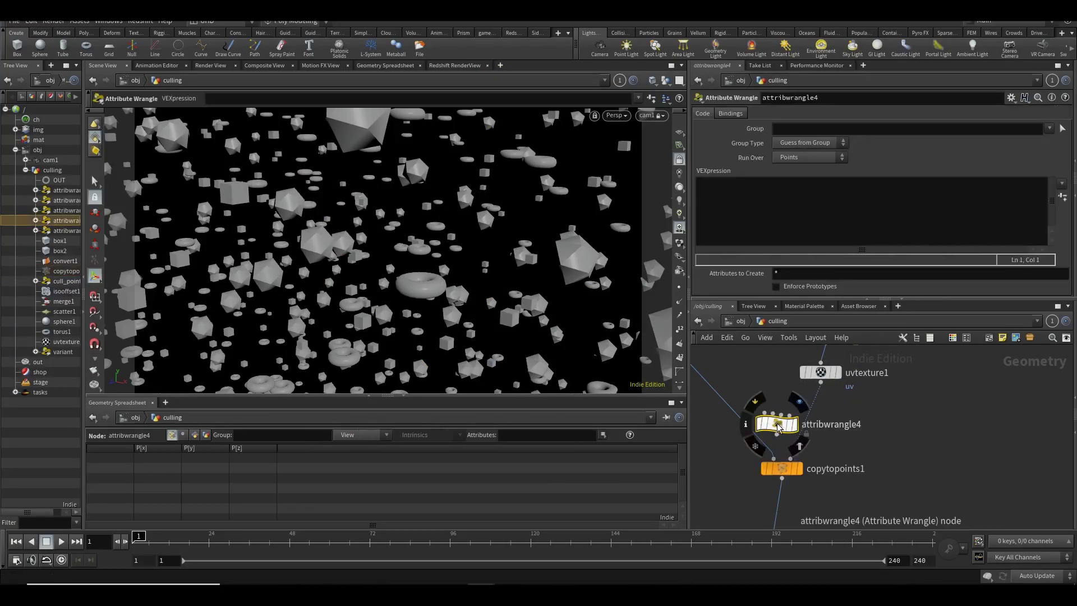
drag(800, 426, 816, 421)
click(843, 402)
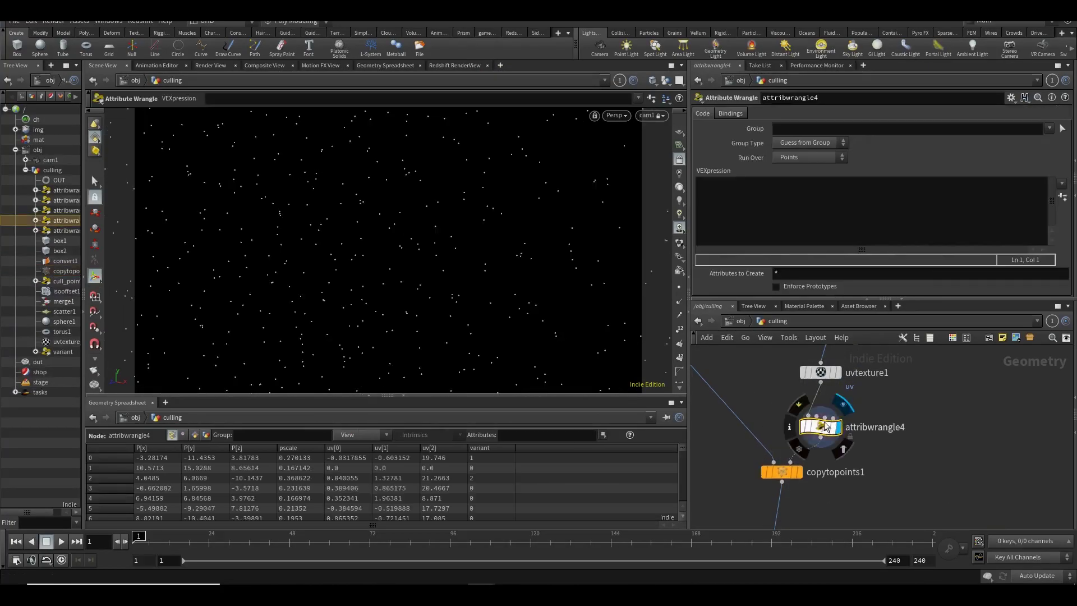
key(ctrl+s)
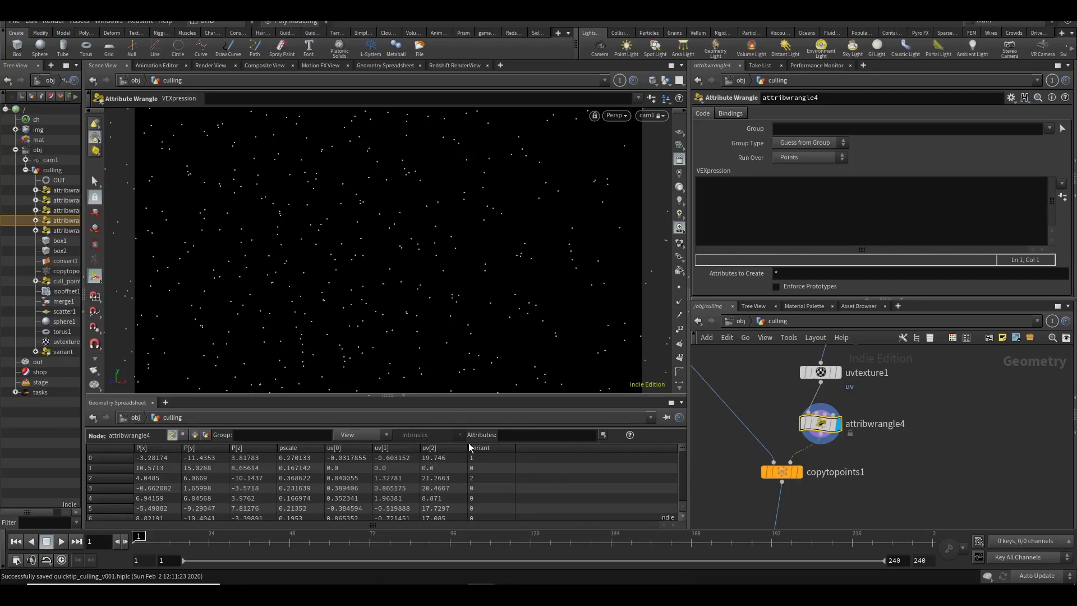
Begin the new wrangle's VEX expression with "float r = ".
click(779, 221)
text(float r =)
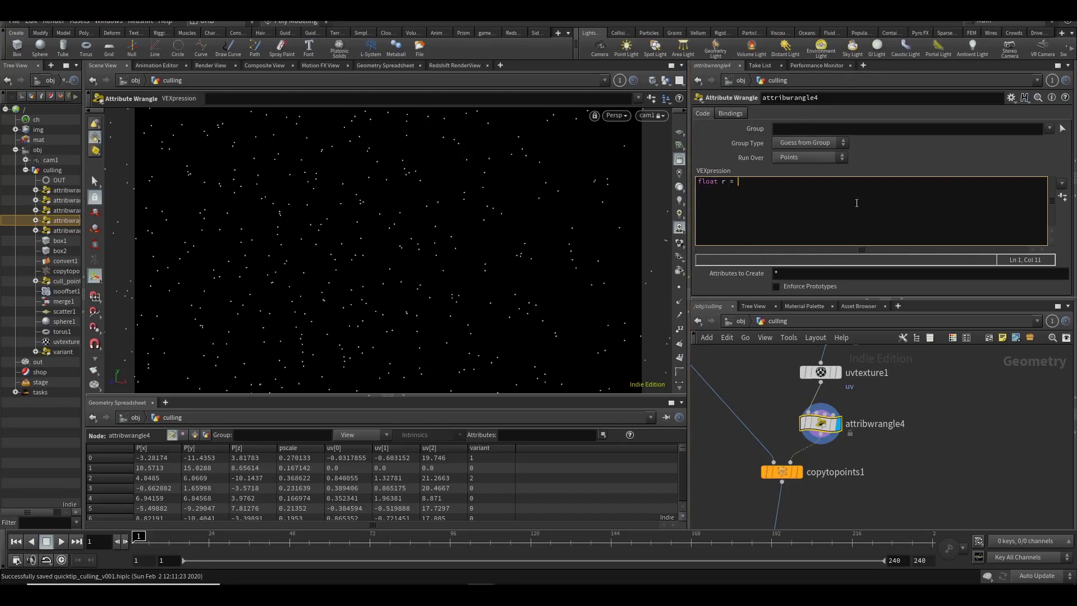
double_click(708, 181)
key(BackSpace)
text(f@)
click(742, 192)
text(1)
key(BackSpace)
text(;)
text(1)
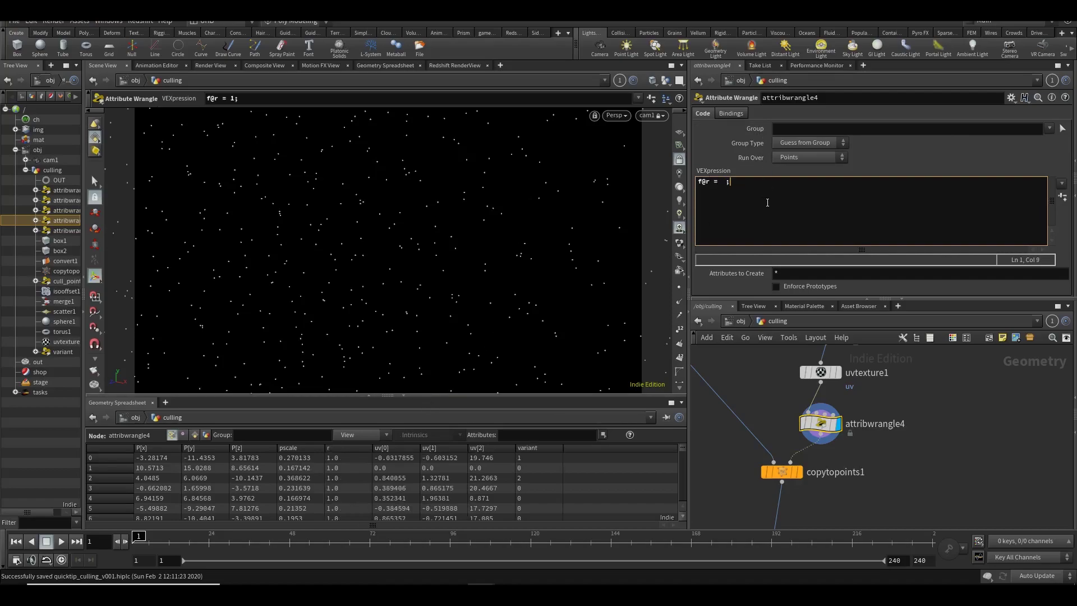
key(ctrl+z)
key(ctrl+z)
key(ctrl+z)
key(ctrl+z)
key(ctrl+z)
key(ctrl+z)
key(ctrl+z)
click(756, 193)
text(1;)
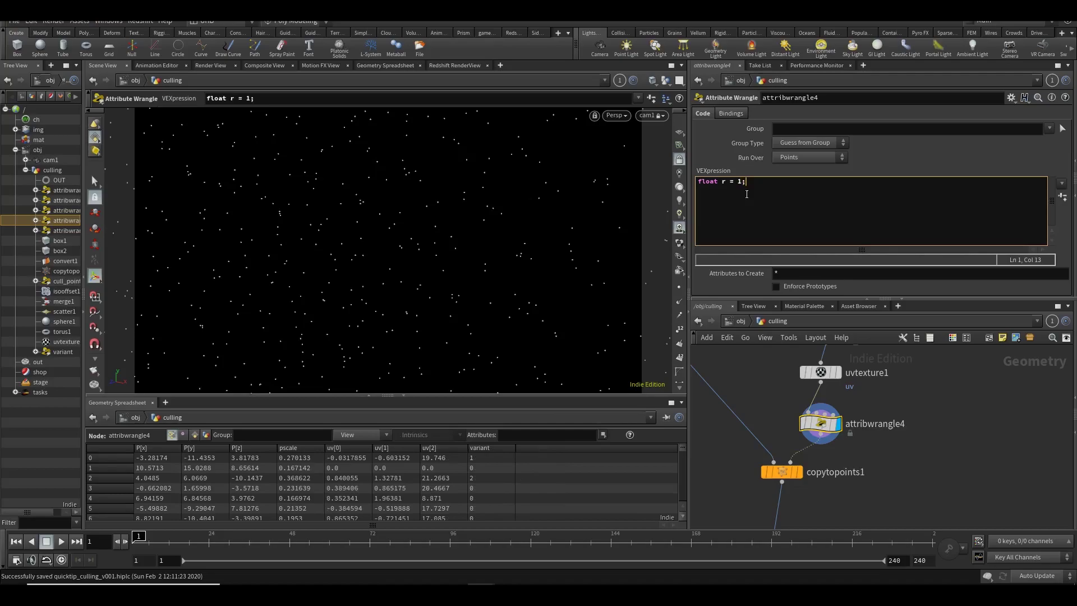
double_click(744, 185)
key(BackSpace)
text(fit()
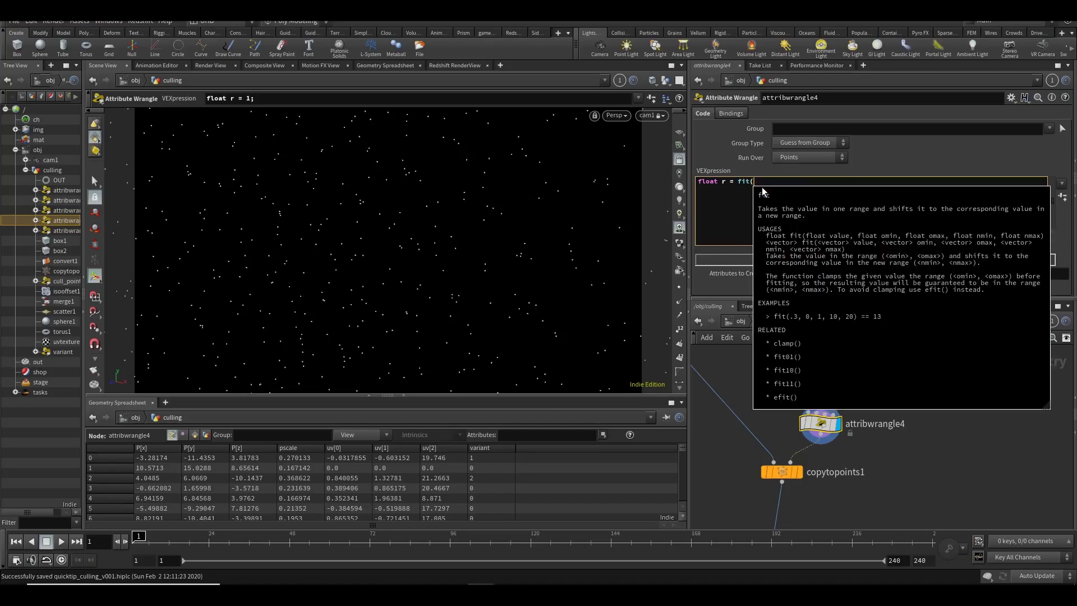
text(@uv.z)
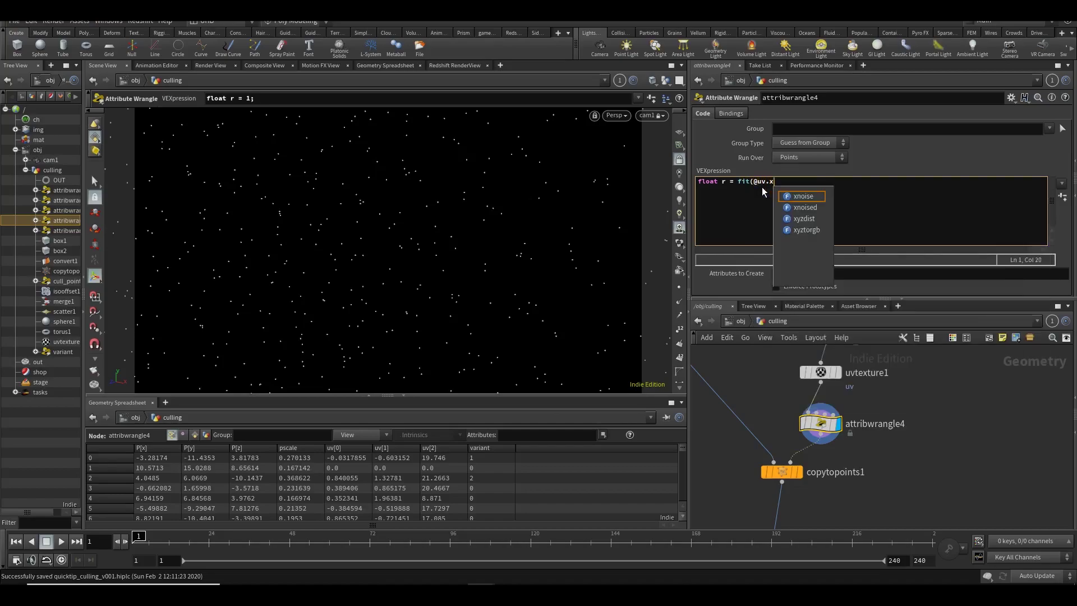
text(, 0, 15)
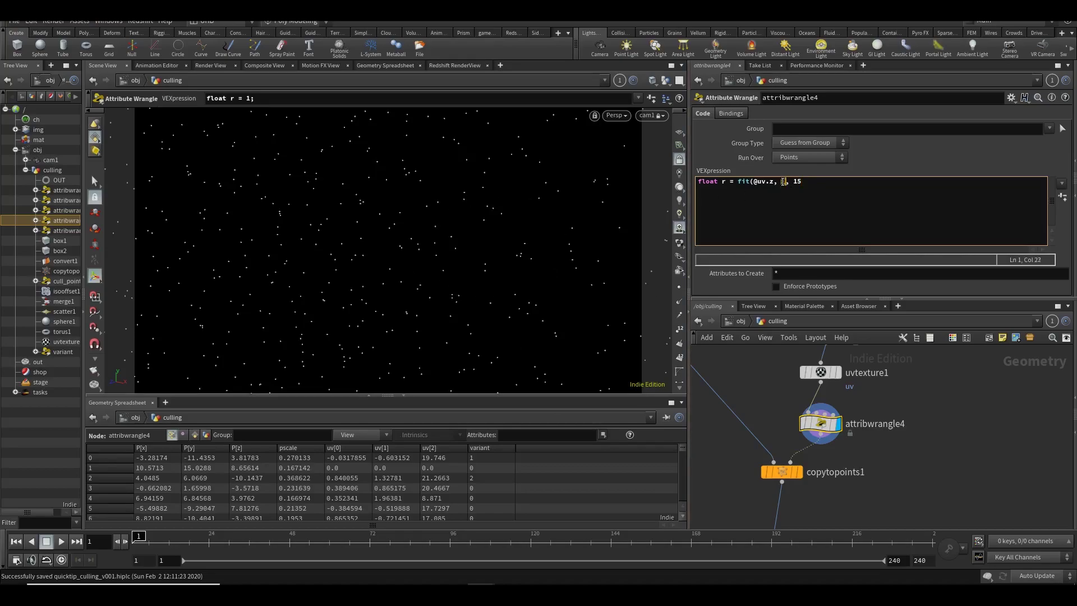
Complete the fit function with an output range of 0 to 1 and close the statement.
click(790, 181)
click(492, 331)
click(843, 198)
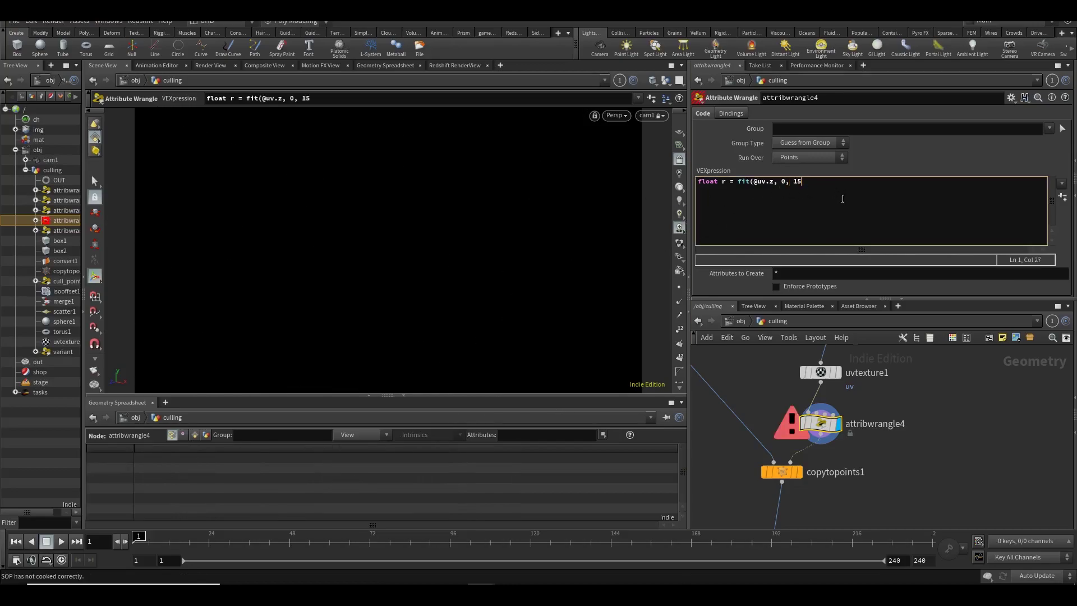
text(, 0, 1);)
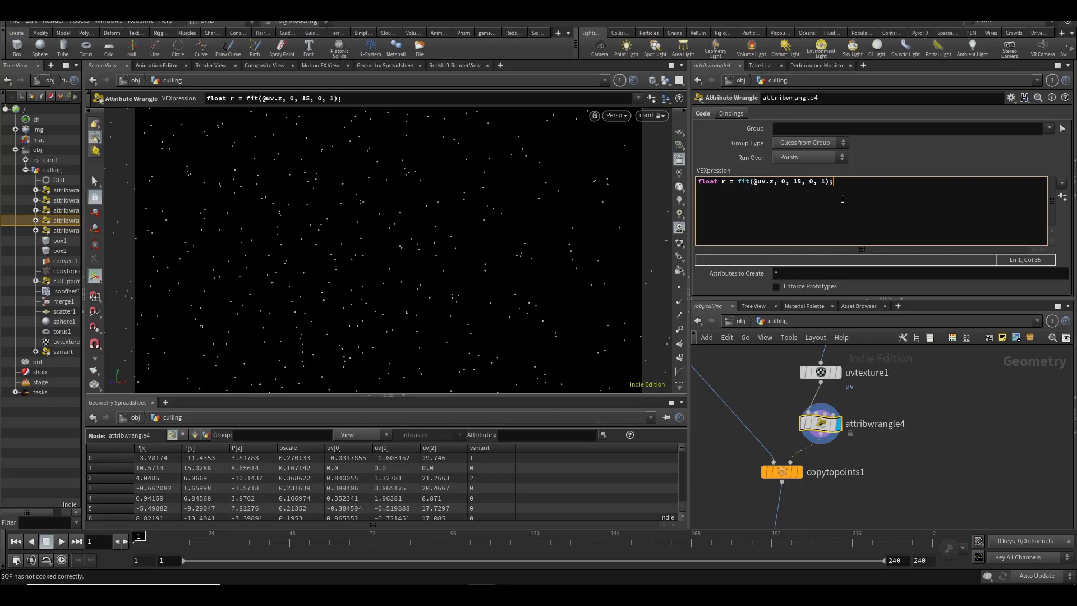
key(Return)
text(@pscale *= r;)
Display the copytopoints1 node's output and save the scene.
click(919, 474)
middle_drag(882, 477, 873, 438)
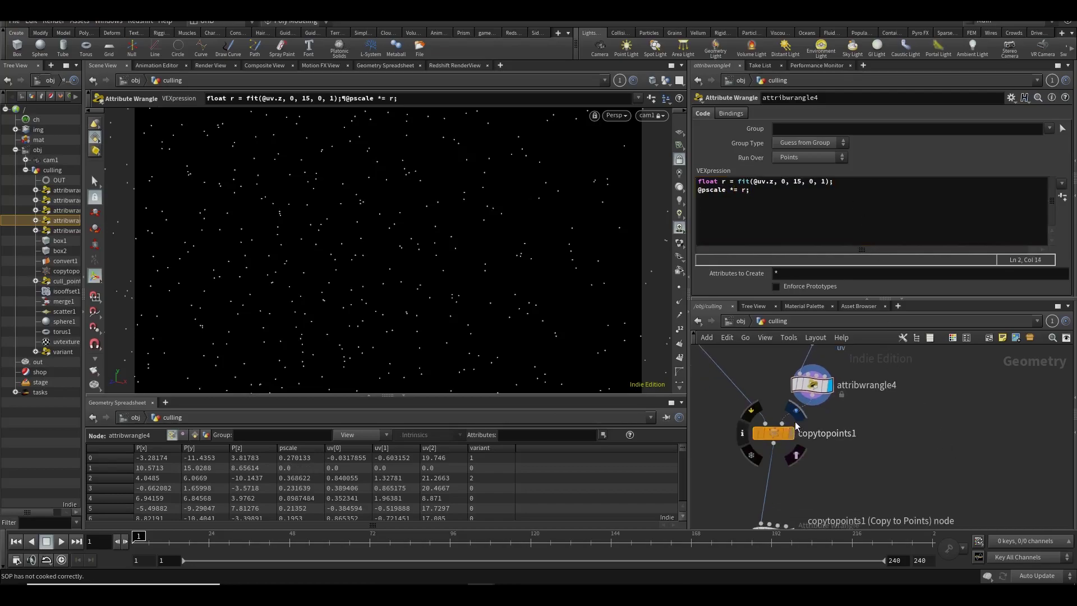
click(791, 429)
key(ctrl+s)
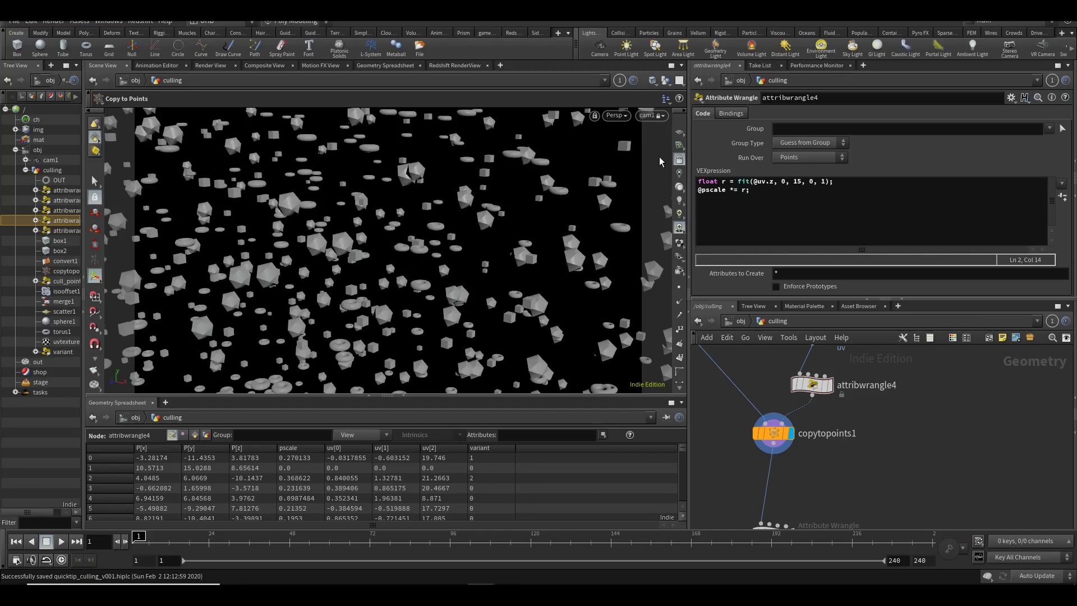
Move the locked cam1 in and out of the scatter to check how objects scale with camera distance.
scroll(392, 304, down, 2)
alt+middle_drag(403, 288, 435, 263)
scroll(435, 262, up, 10)
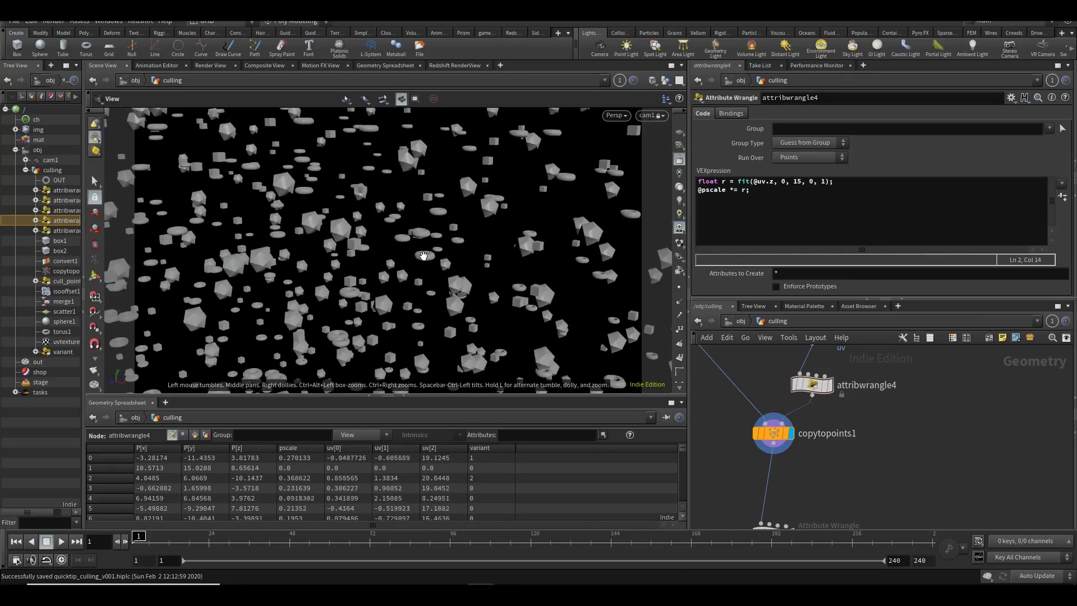
scroll(423, 256, down, 8)
scroll(425, 257, up, 9)
scroll(426, 257, up, 12)
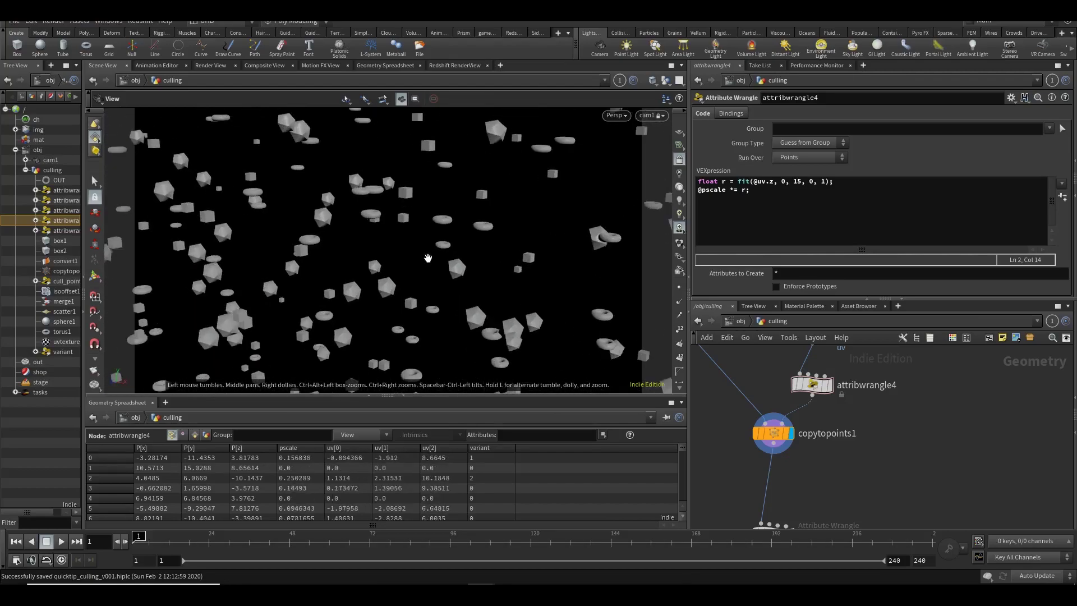
scroll(428, 258, down, 10)
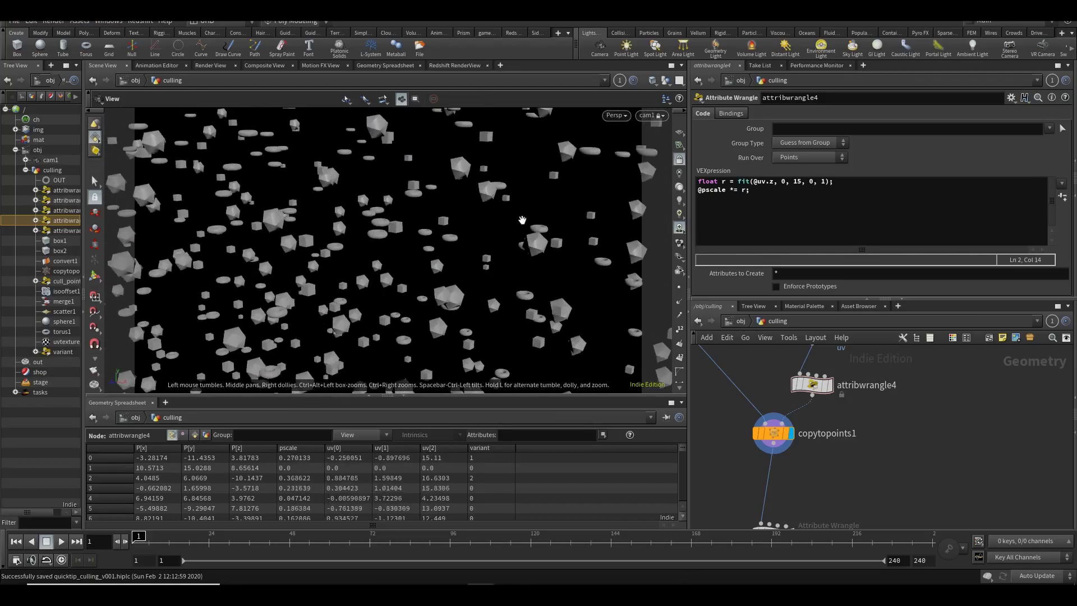
Leave the cam1 view and examine the distance-scaled scatter from outside with a free perspective view.
key(Return)
key(Escape)
scroll(418, 260, down, 8)
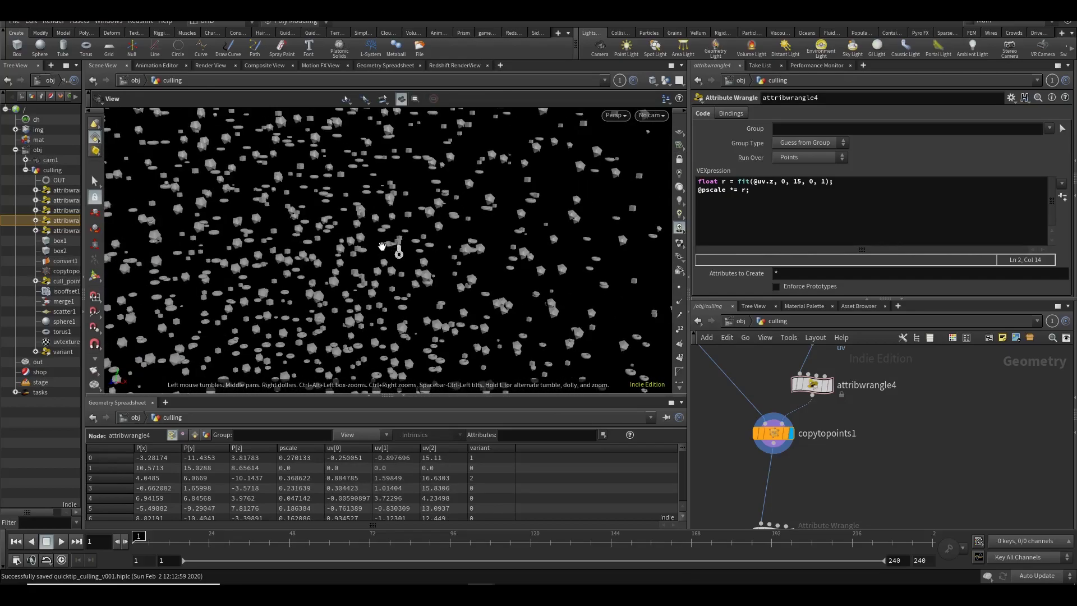
scroll(418, 260, down, 8)
key(Return)
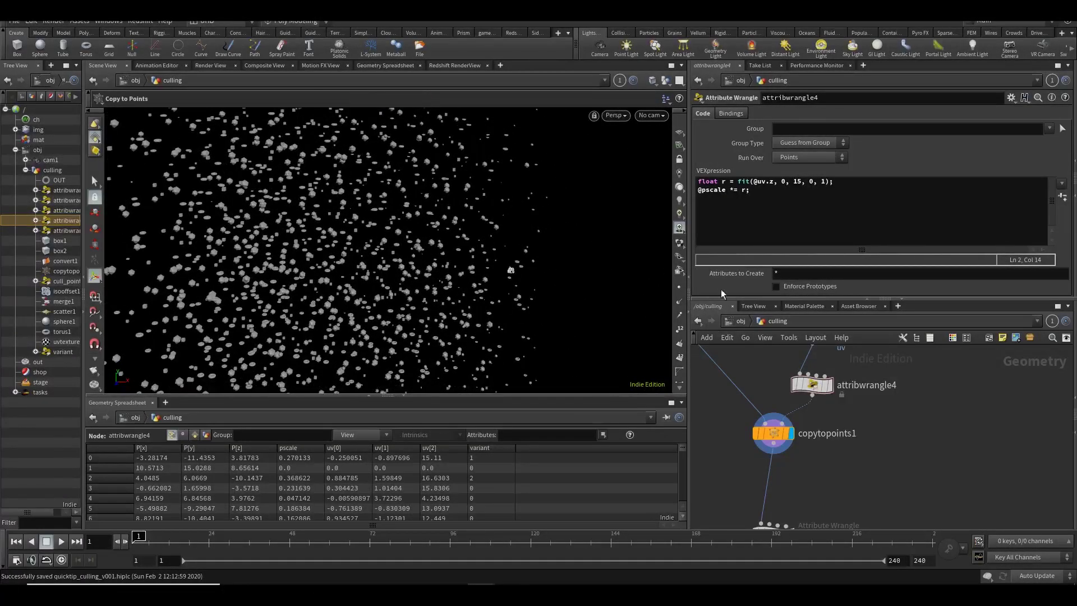
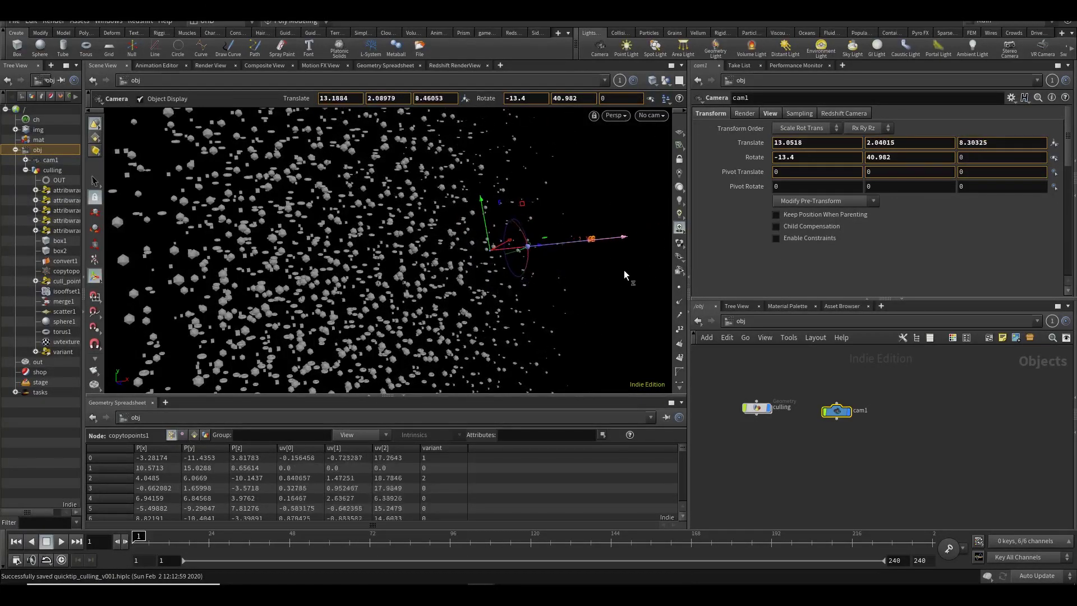
Return to the culling geometry network and look through cam1 in the viewport.
double_click(758, 413)
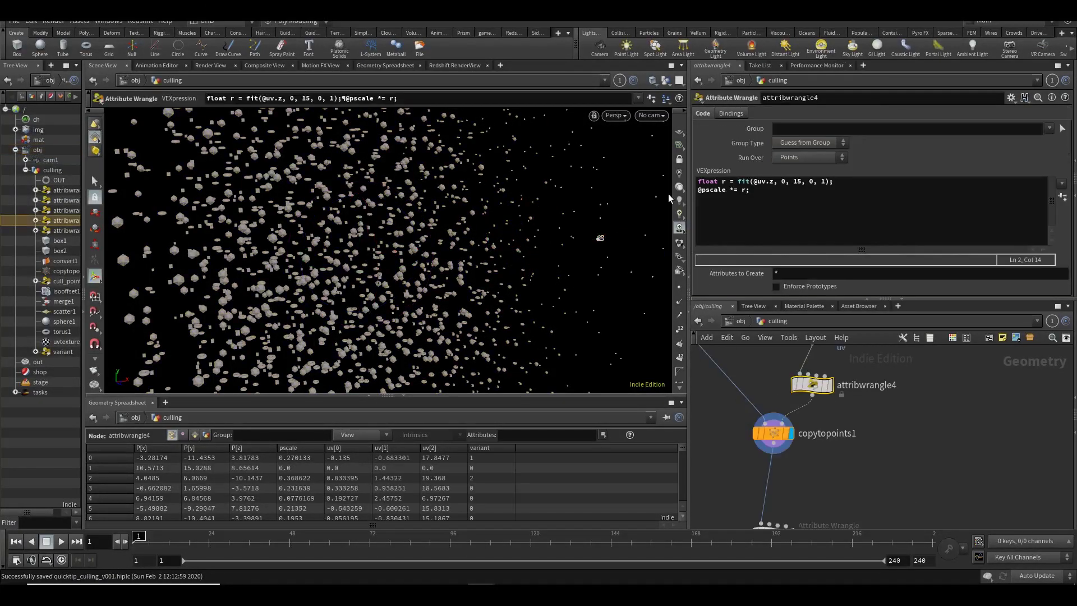
click(648, 115)
click(654, 147)
drag(751, 190, 668, 215)
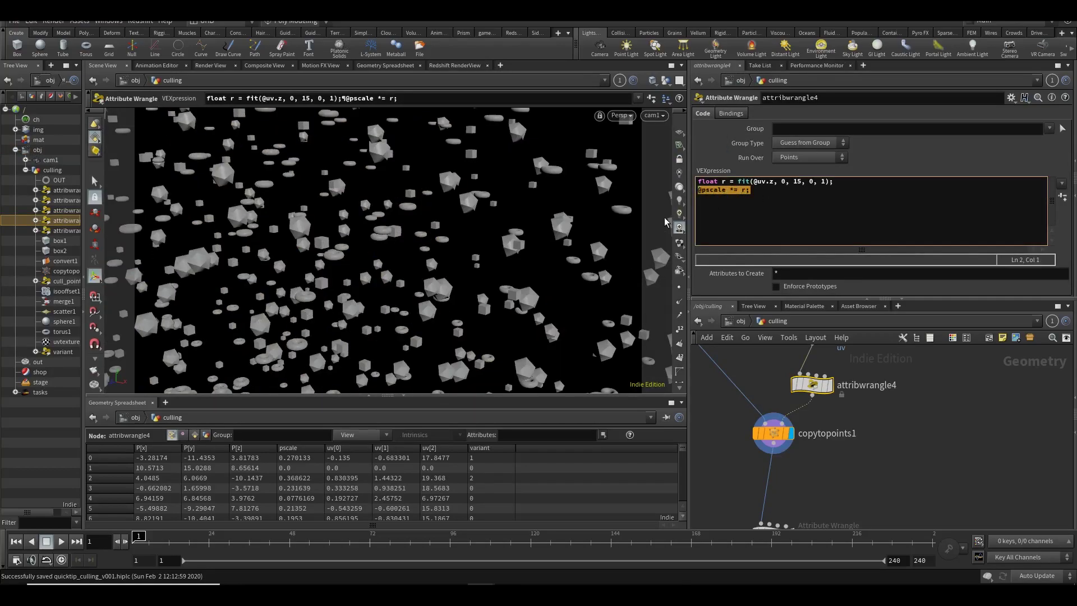
text(r *= chramp()
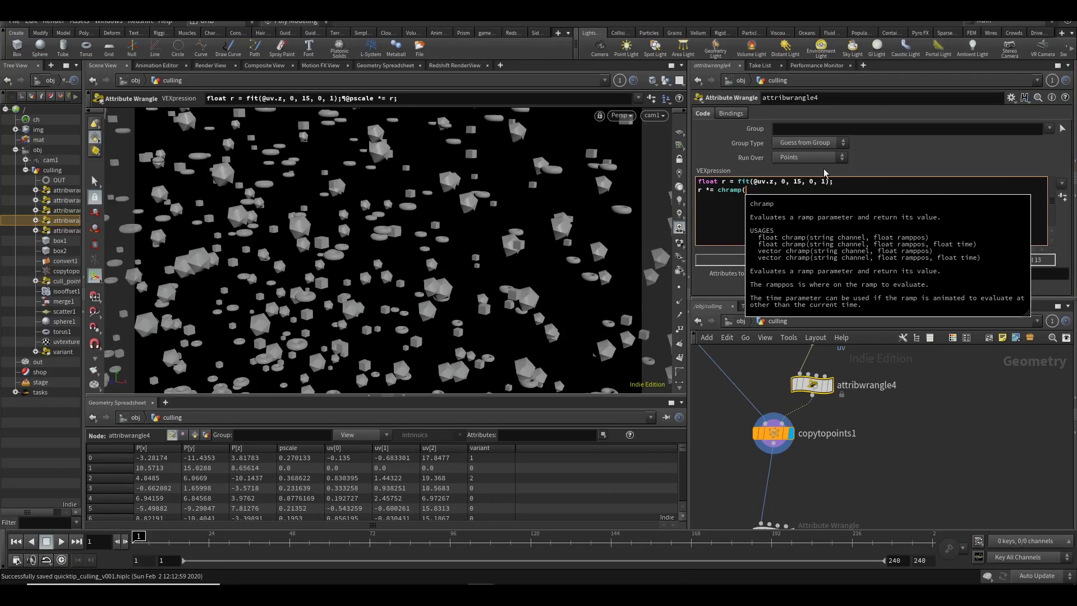
click(764, 192)
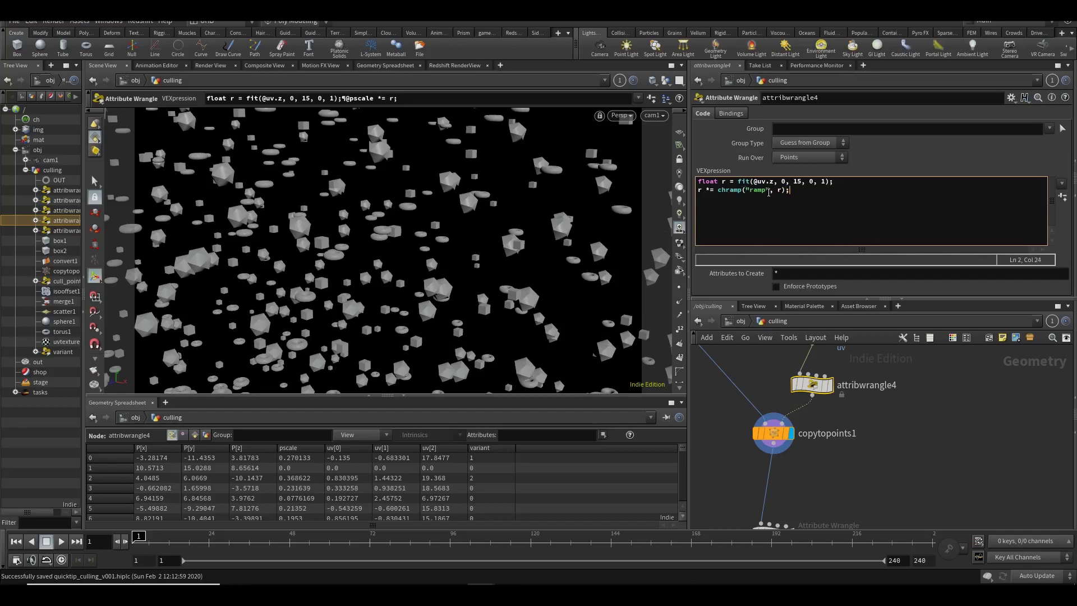
key(Return)
text(@pscale *= r;)
key(ctrl+Return)
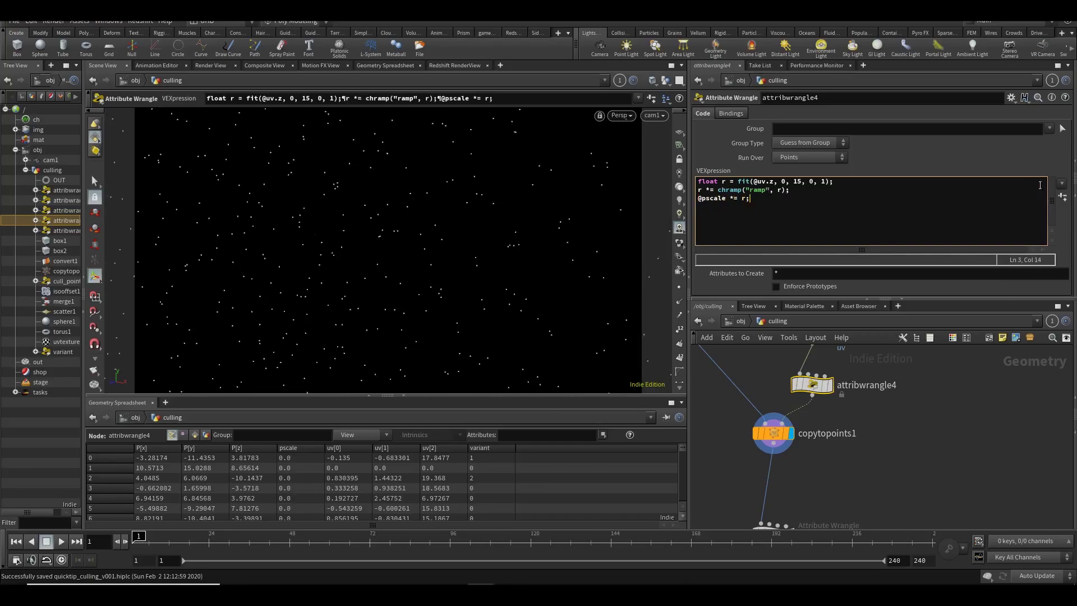
Create the ramp parameter for the wrangle's chramp call and save the scene.
click(1062, 197)
scroll(845, 135, down, 3)
key(ctrl+s)
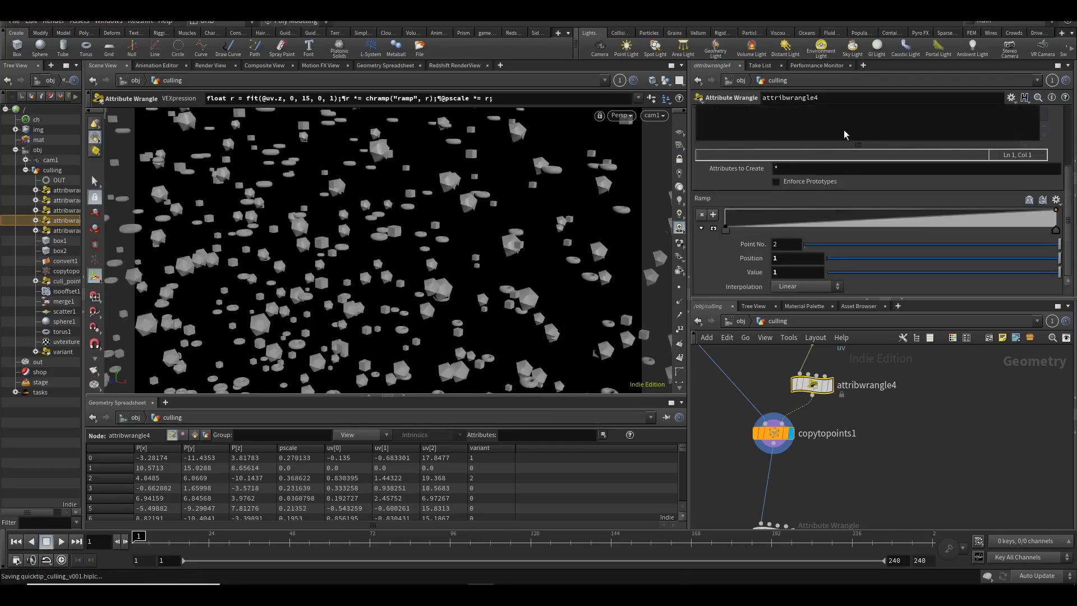
Add a ramp point with value 1 at about position 0.34 and inspect the scatter from a free perspective view.
drag(759, 225, 838, 209)
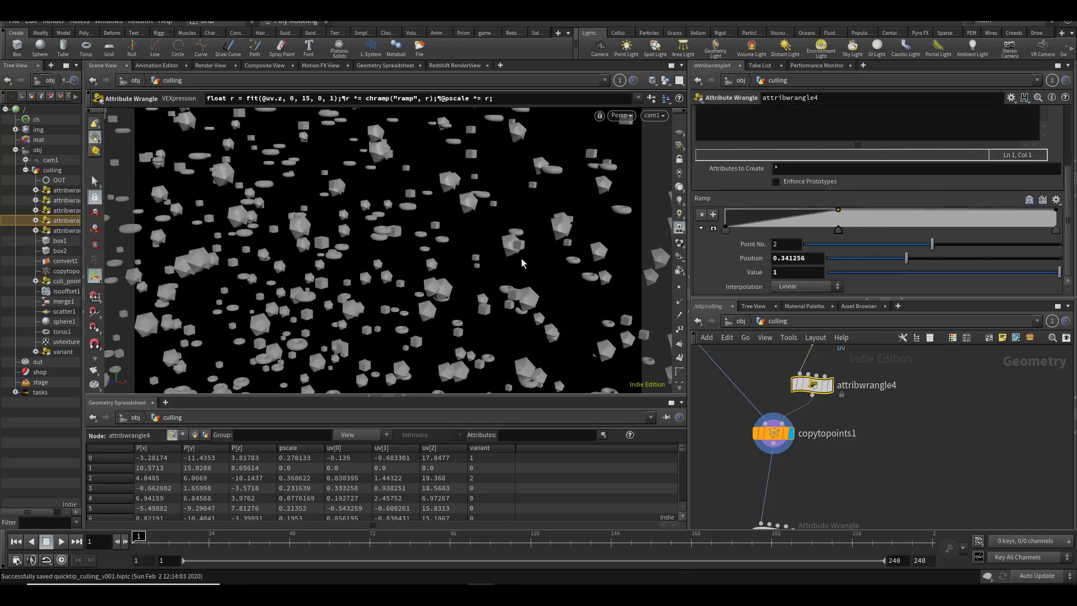
alt+right_drag(521, 258, 477, 262)
mouse_move(511, 263)
alt+mouse_down()
mouse_move(441, 265)
mouse_move(524, 256)
alt+mouse_up()
key(Return)
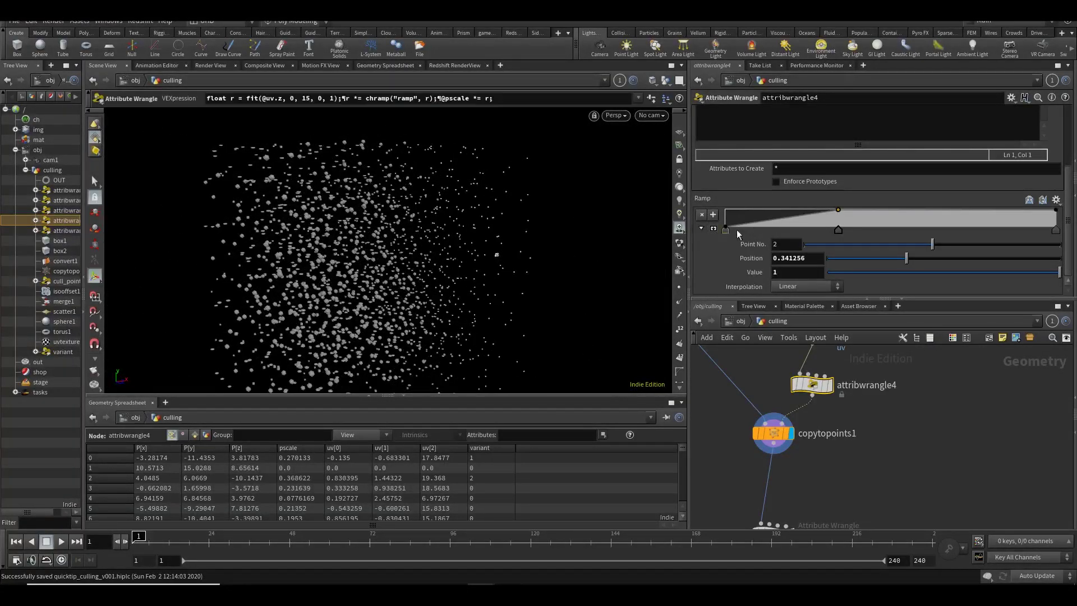
Try raising the ramp's start point to value 1 and moving the middle point to about position 0.63.
mouse_move(839, 227)
mouse_down()
mouse_move(762, 225)
mouse_move(854, 229)
mouse_move(837, 227)
mouse_up()
mouse_move(726, 227)
mouse_down()
mouse_move(725, 209)
mouse_move(726, 220)
mouse_up()
scroll(502, 276, up, 5)
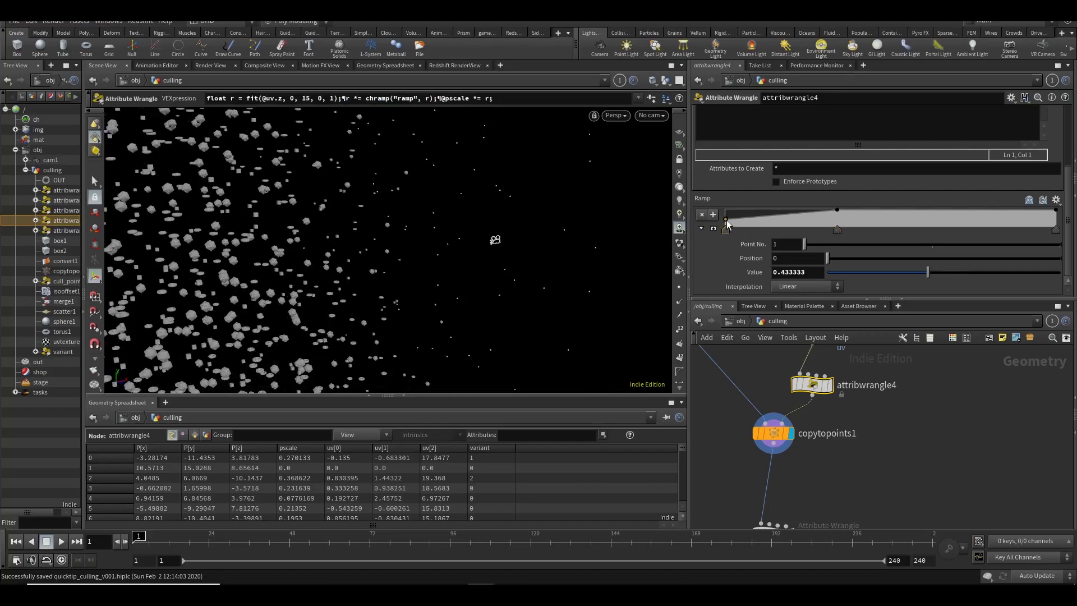
drag(725, 219, 717, 206)
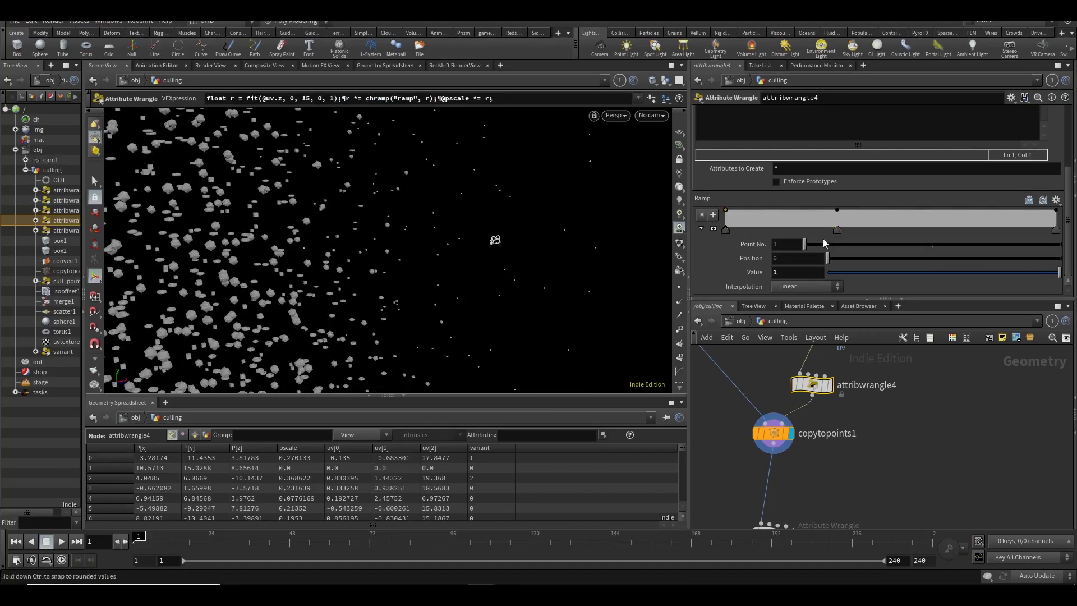
click(839, 229)
drag(841, 230, 933, 230)
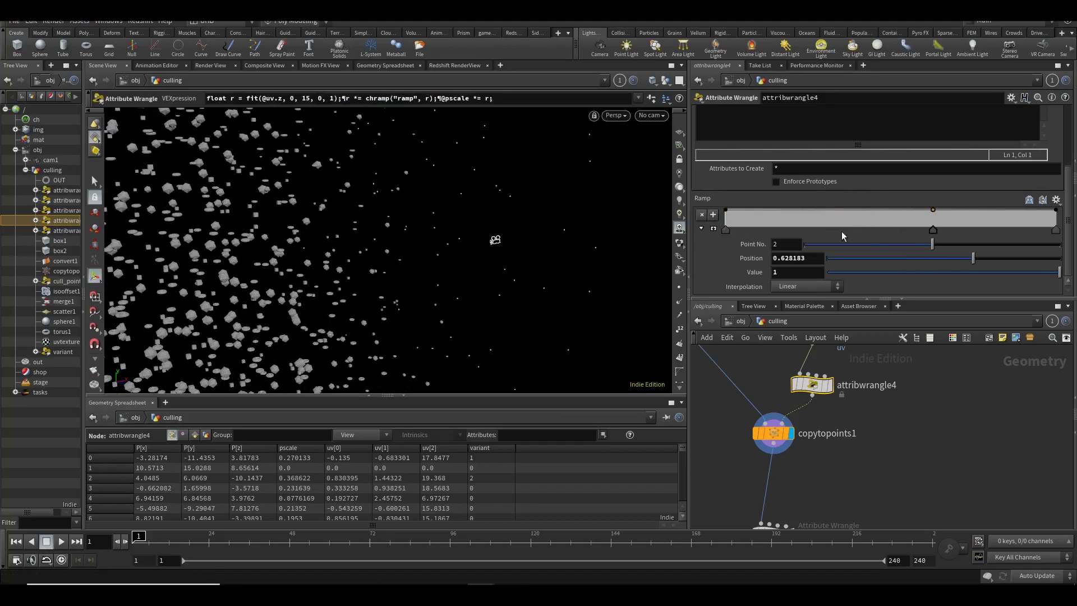
Lower the ramp's start point to 0 and remove the middle point to restore the straight linear ramp.
drag(731, 223, 690, 249)
click(726, 232)
key(Delete)
drag(925, 235, 1055, 226)
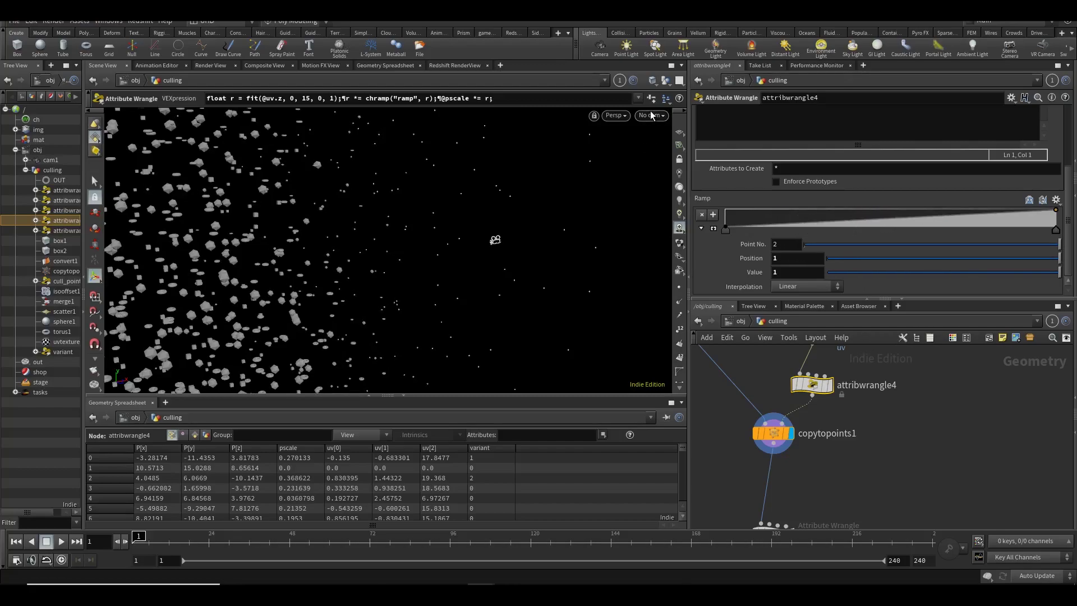
Look through cam1, lock the camera to the view, and move it through the scatter to check the ramp-driven scaling.
click(651, 115)
click(661, 169)
click(679, 159)
alt+right_drag(455, 220, 411, 241)
drag(433, 162, 365, 263)
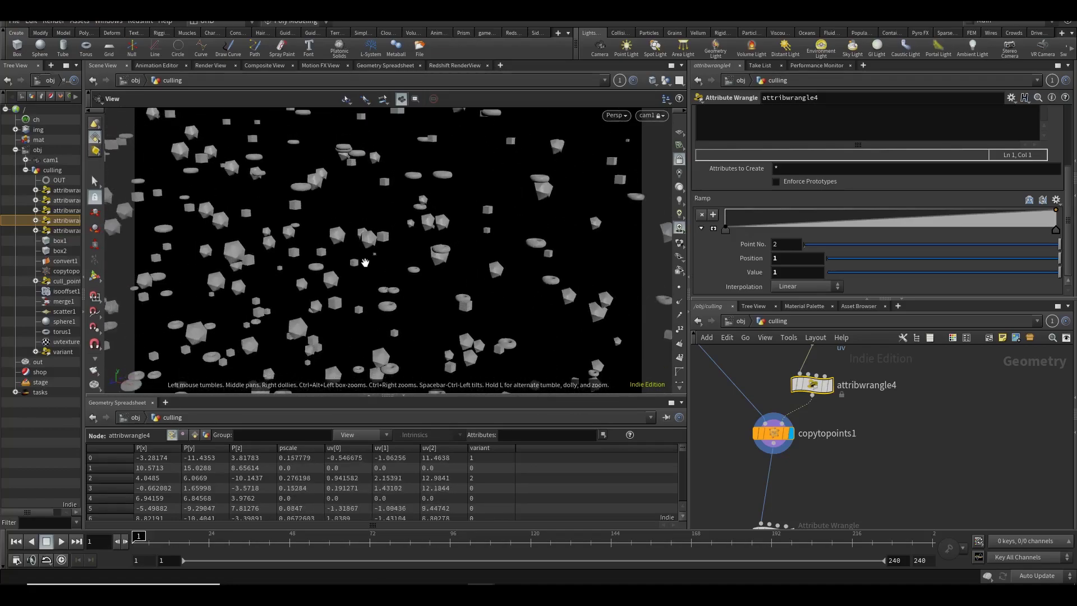
key(Return)
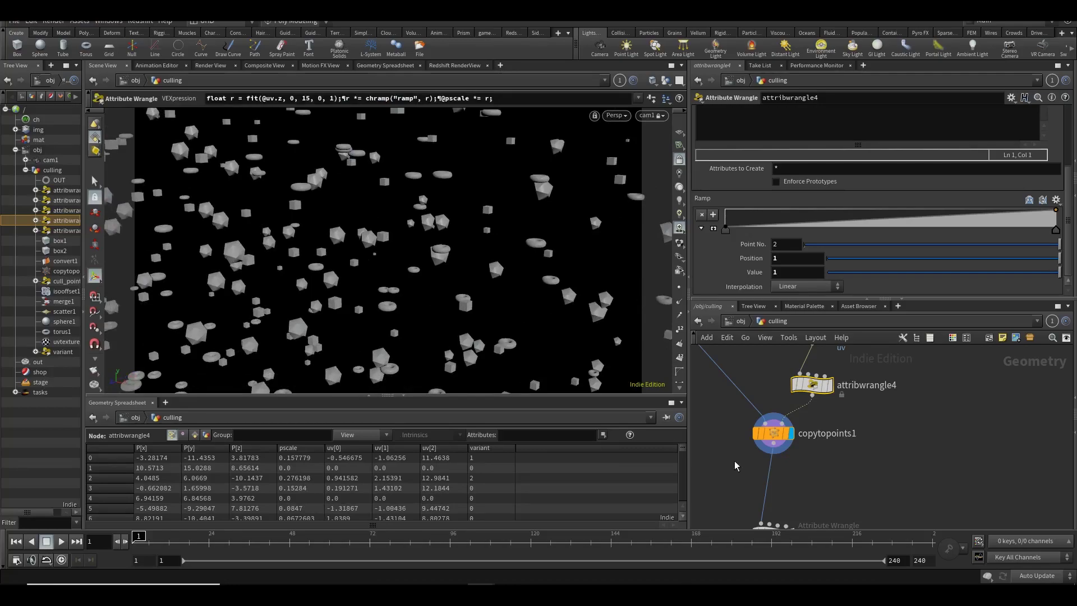
middle_drag(911, 463, 905, 396)
scroll(839, 438, down, 3)
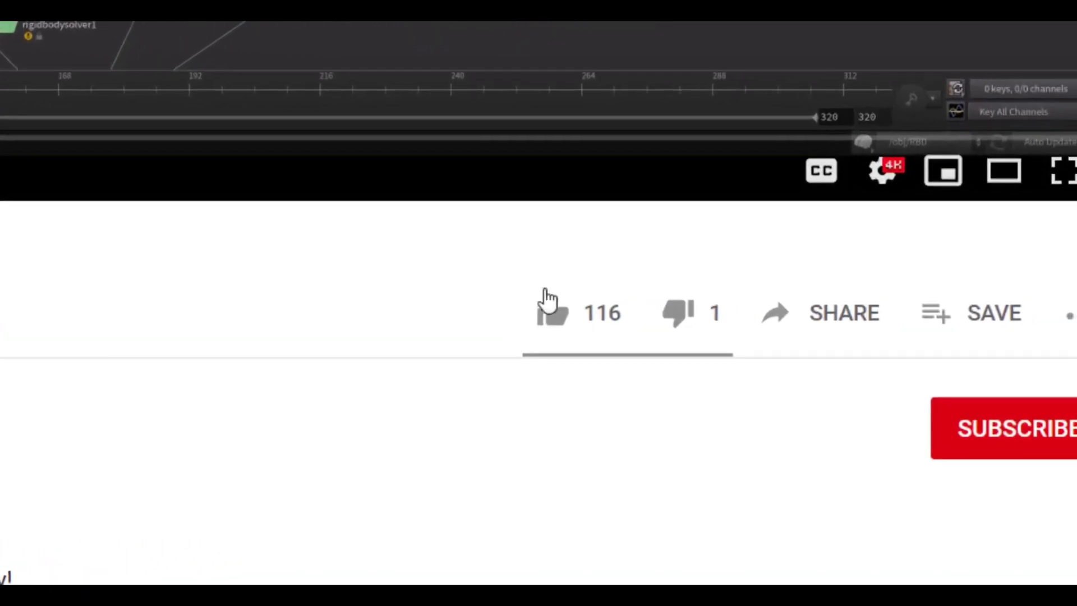
click(543, 307)
click(911, 466)
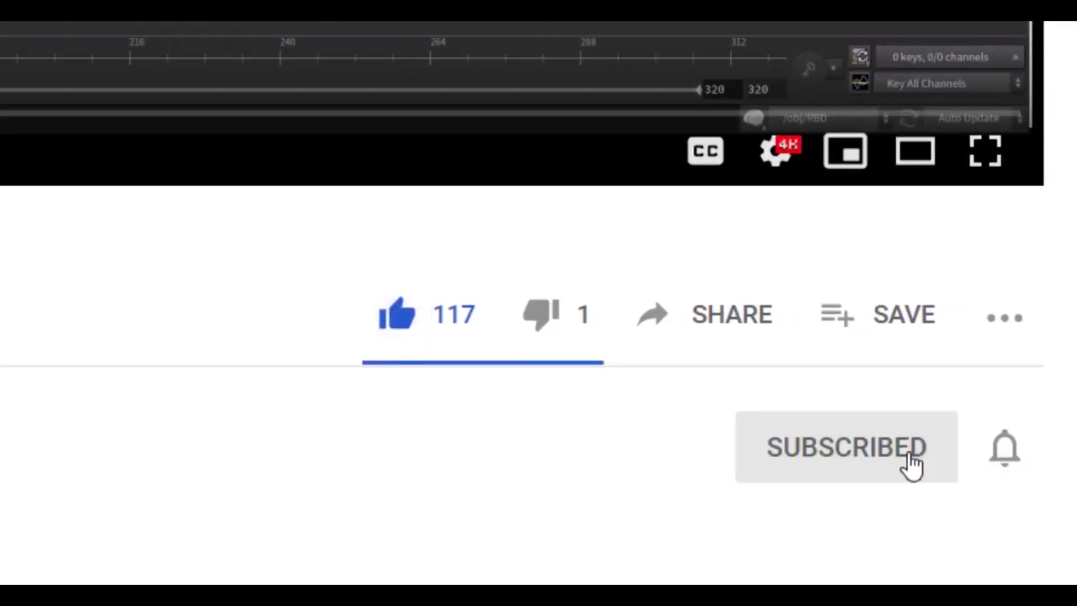
click(1005, 454)
click(1035, 553)
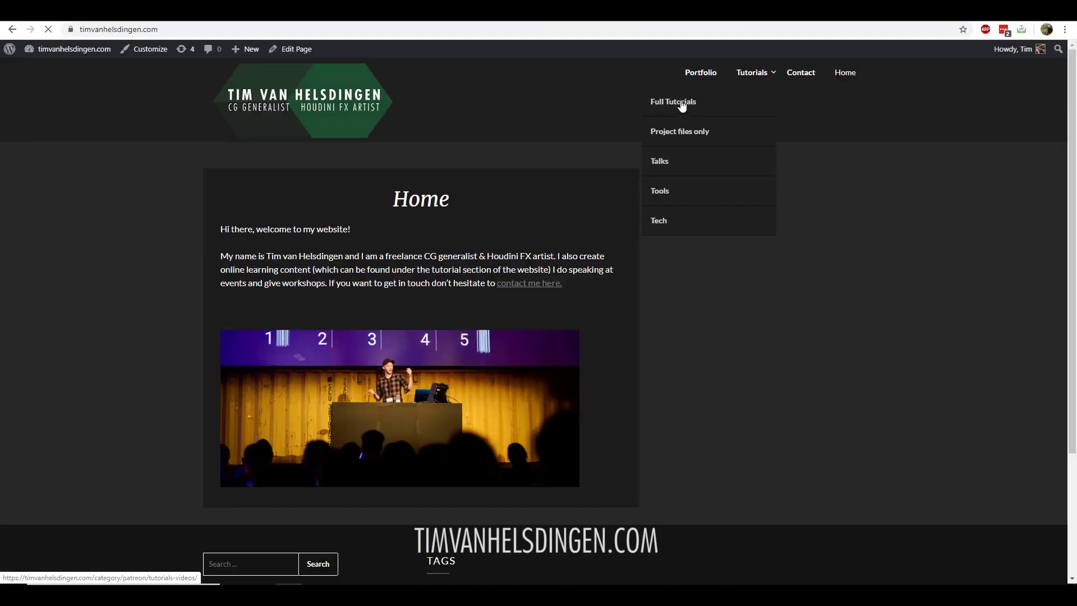
click(681, 102)
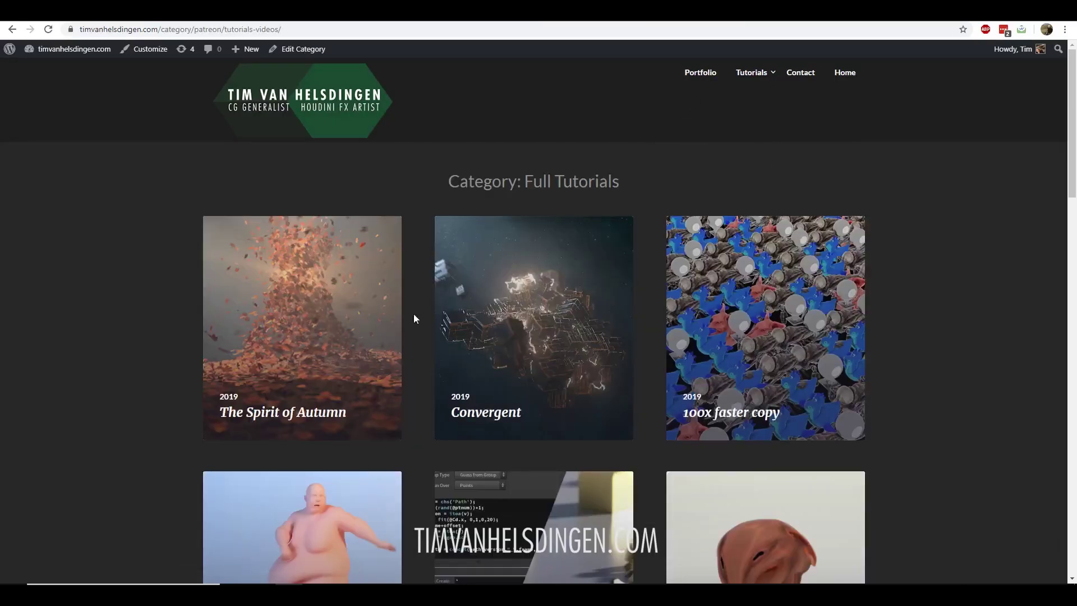
In the browser, open the Jeep Driving Through Mud tutorial from the Full Tutorials category and look through its parts.
scroll(414, 318, down, 10)
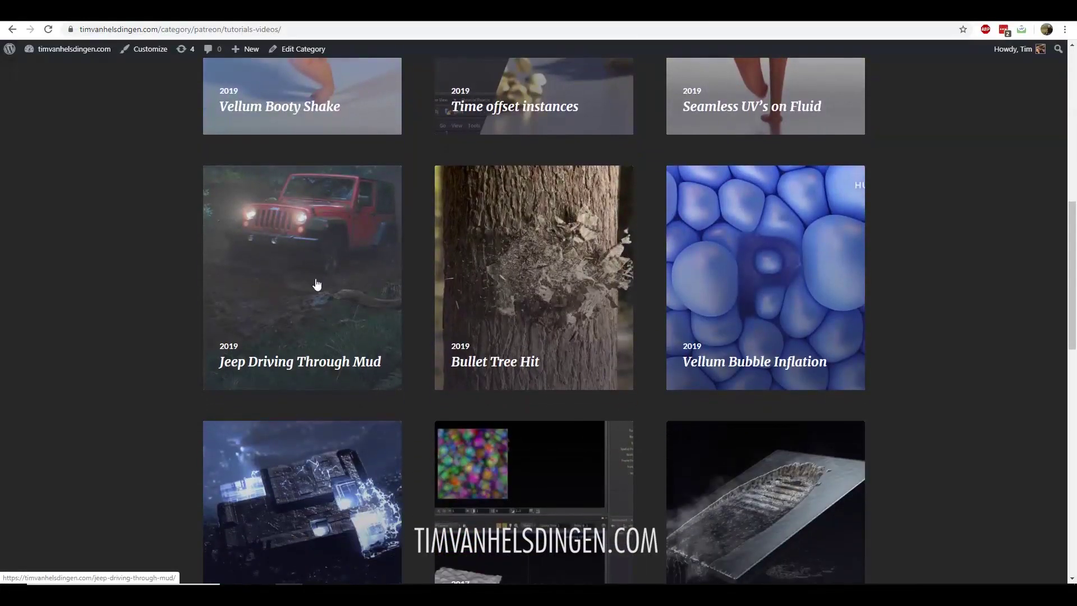
click(315, 281)
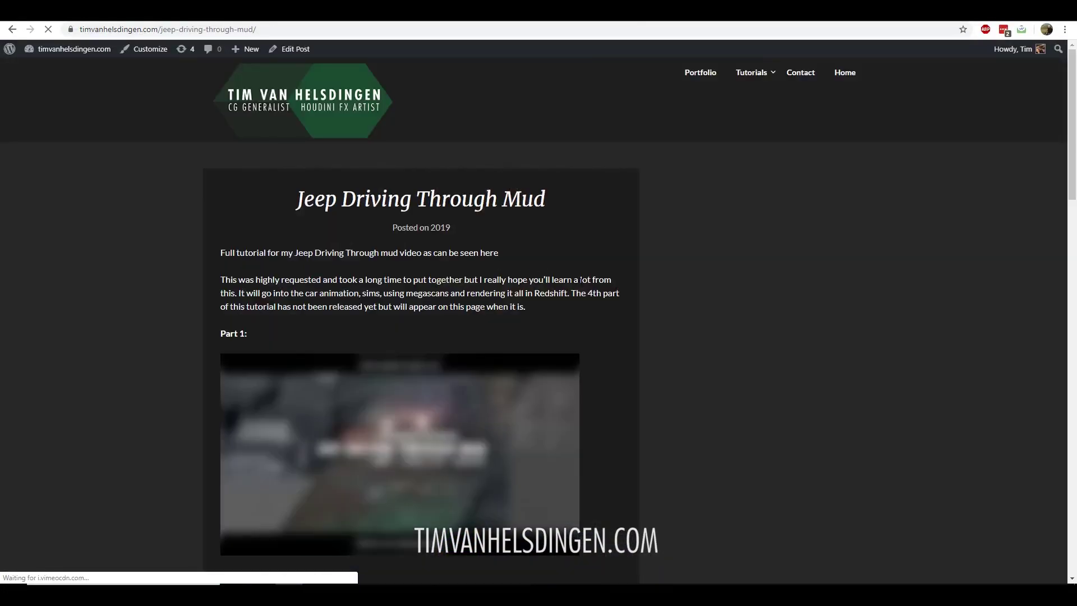
scroll(617, 292, down, 9)
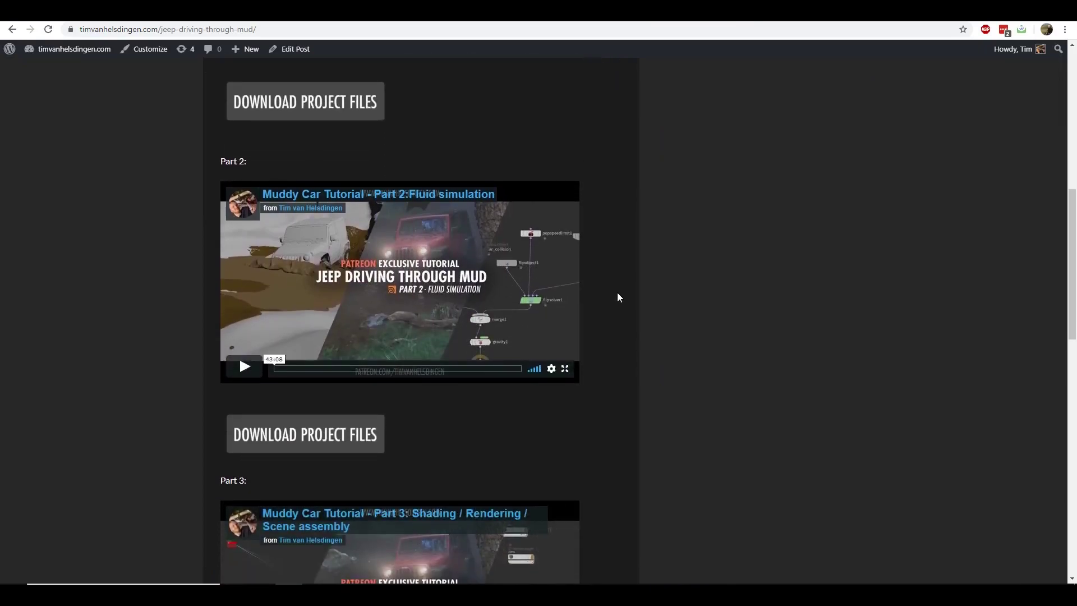
scroll(617, 291, up, 3)
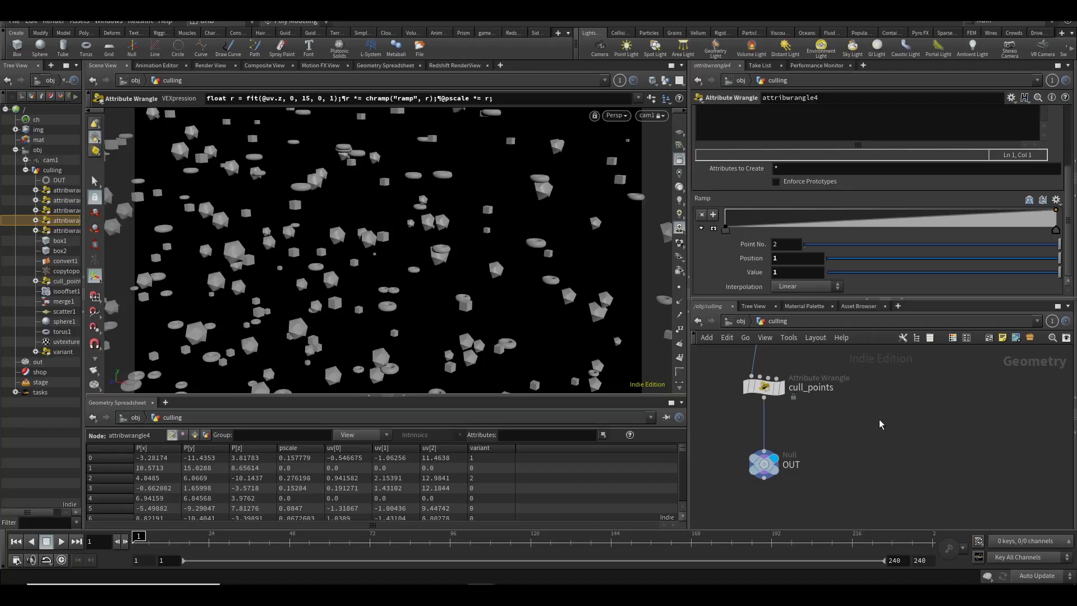